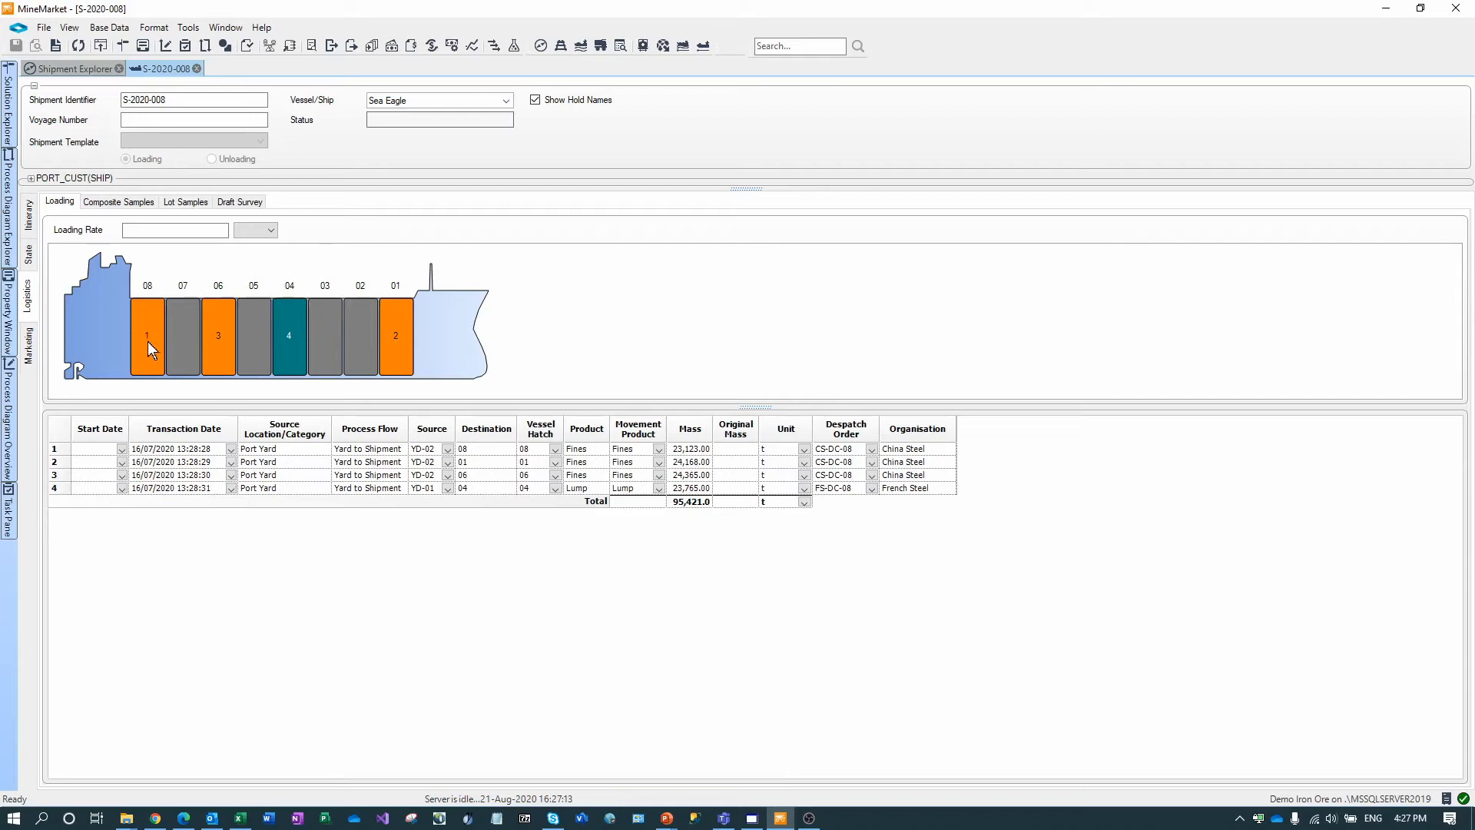
Step: Examine the loading transactions matching the filled holds 08, 01, 06 and 04 on the Sea Eagle vessel diagram
left_click(152, 361)
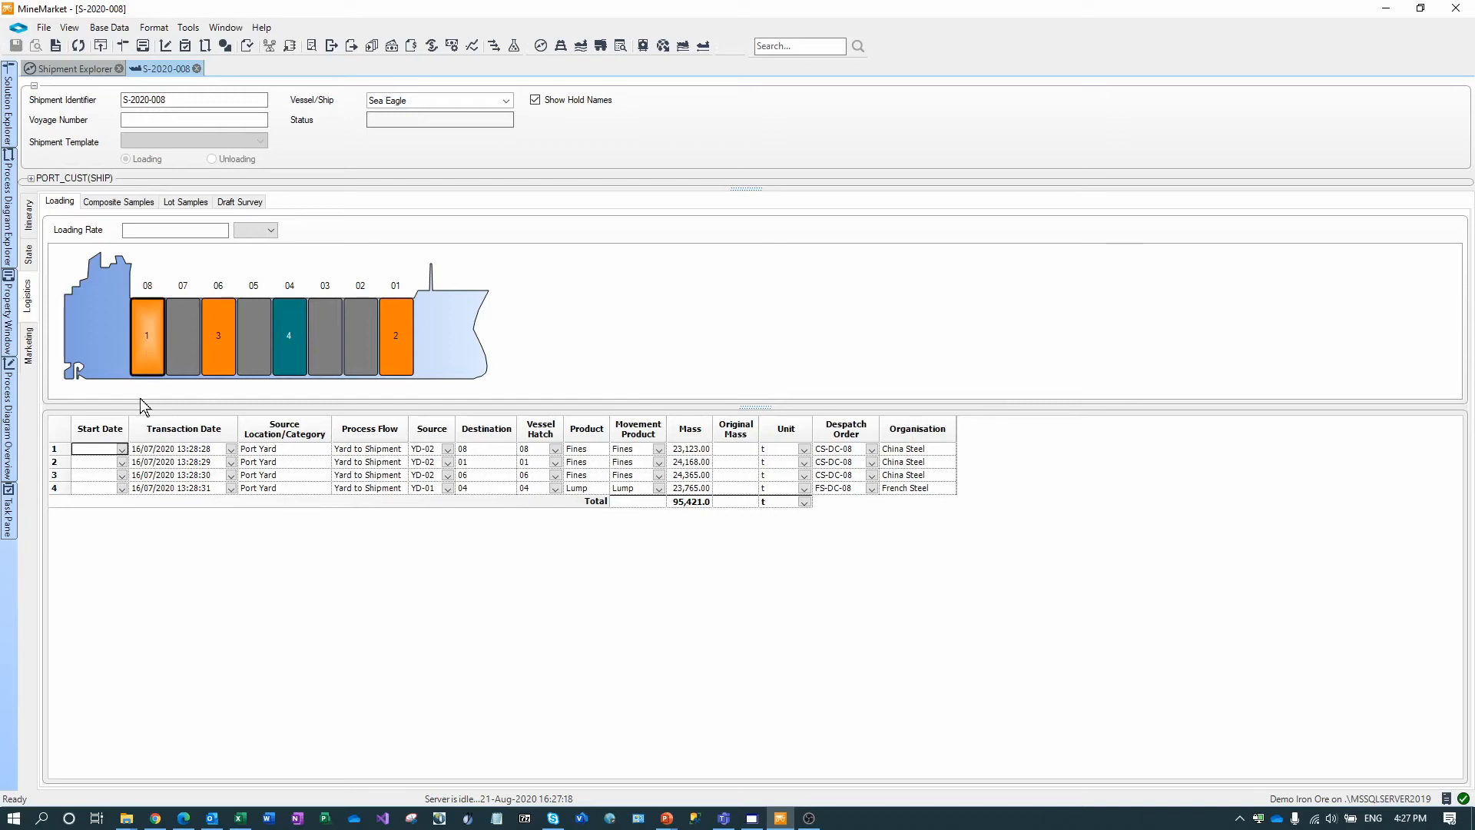
left_click(102, 463)
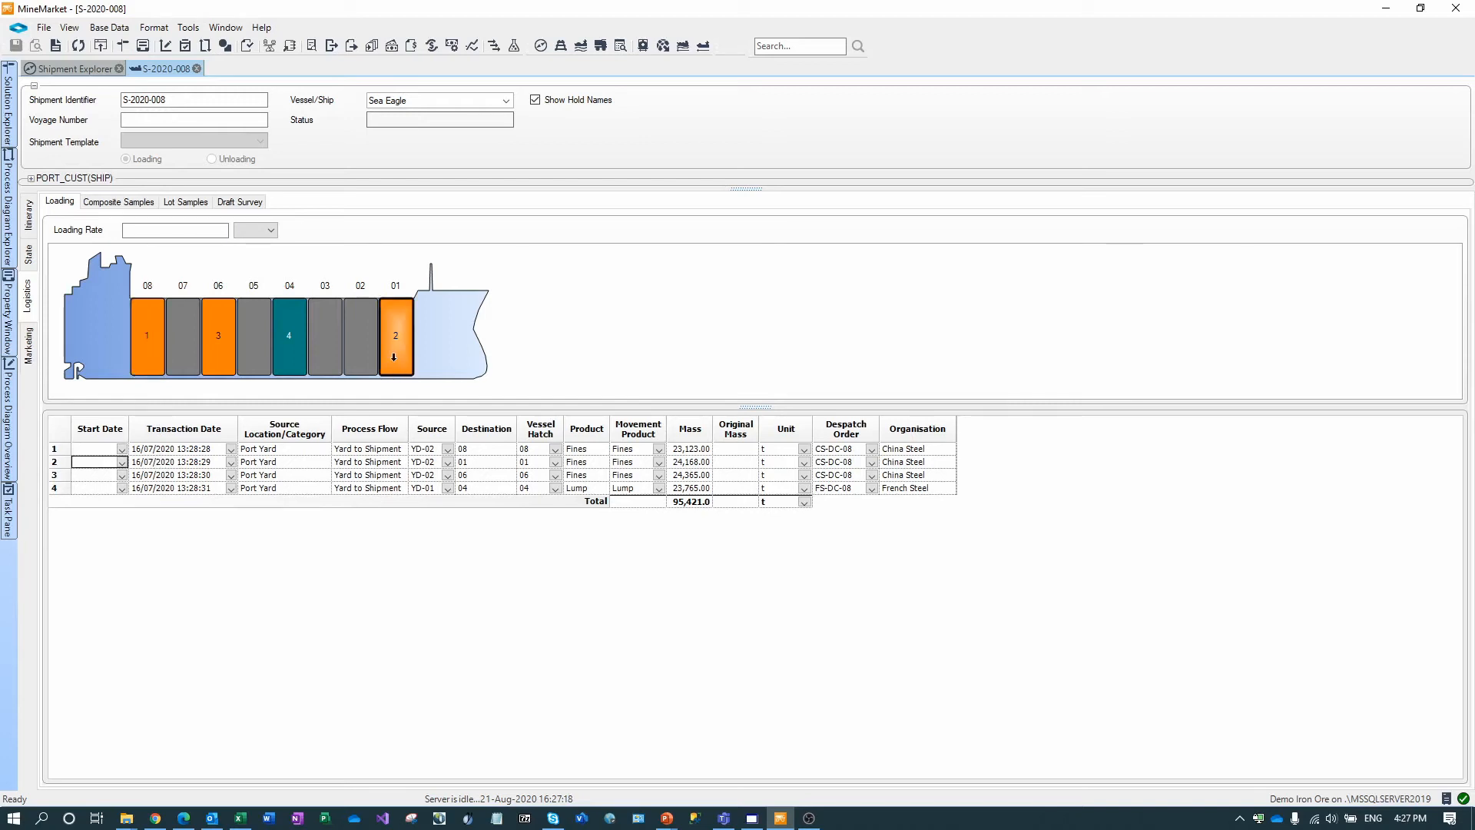
left_click(112, 474)
left_click(105, 489)
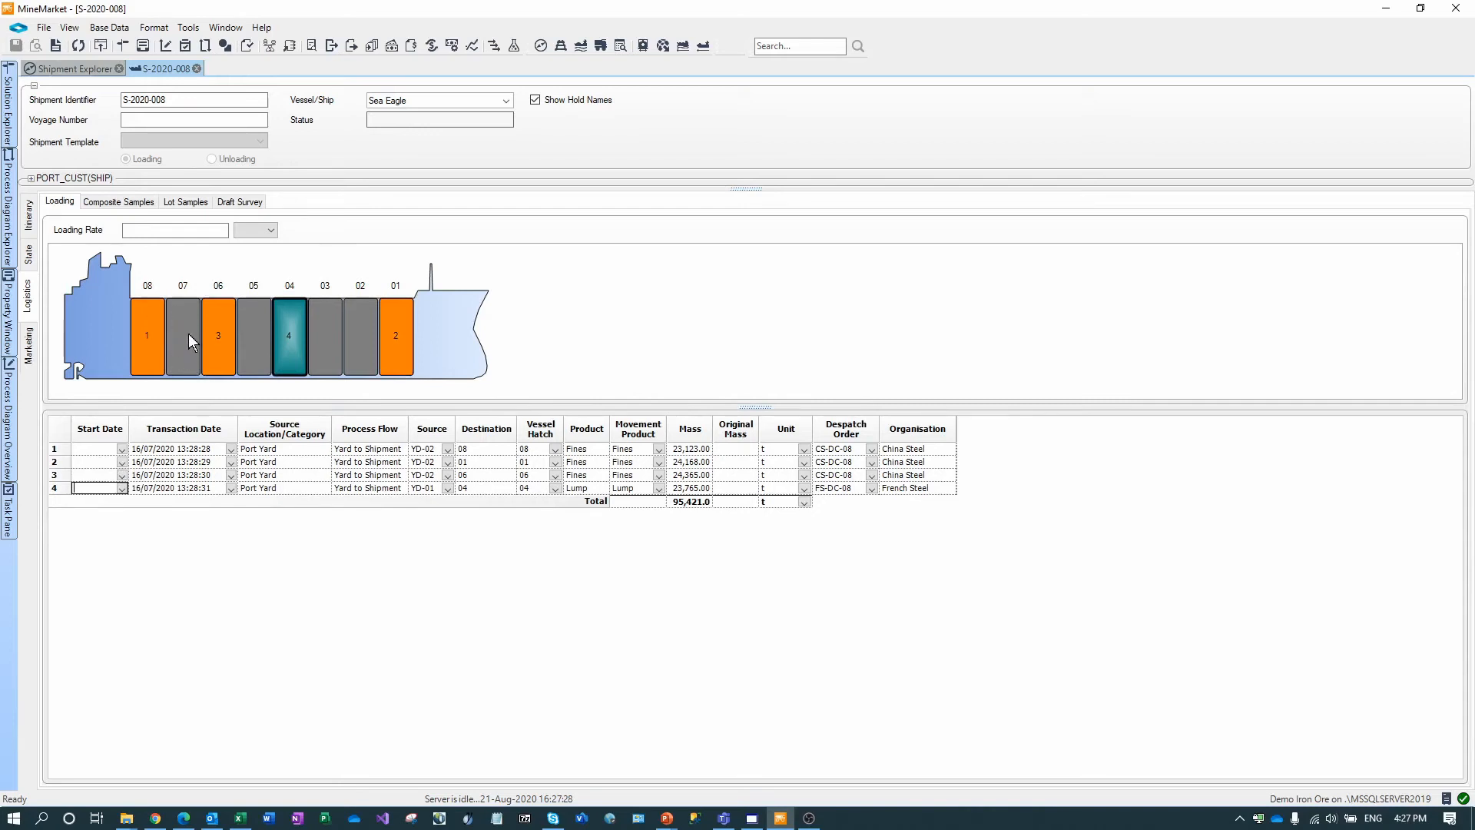
left_click(144, 348)
Step: Create a new composite sample under YARD_SLDS_FIN(DVM) for shipment S-2020-008
left_click(125, 203)
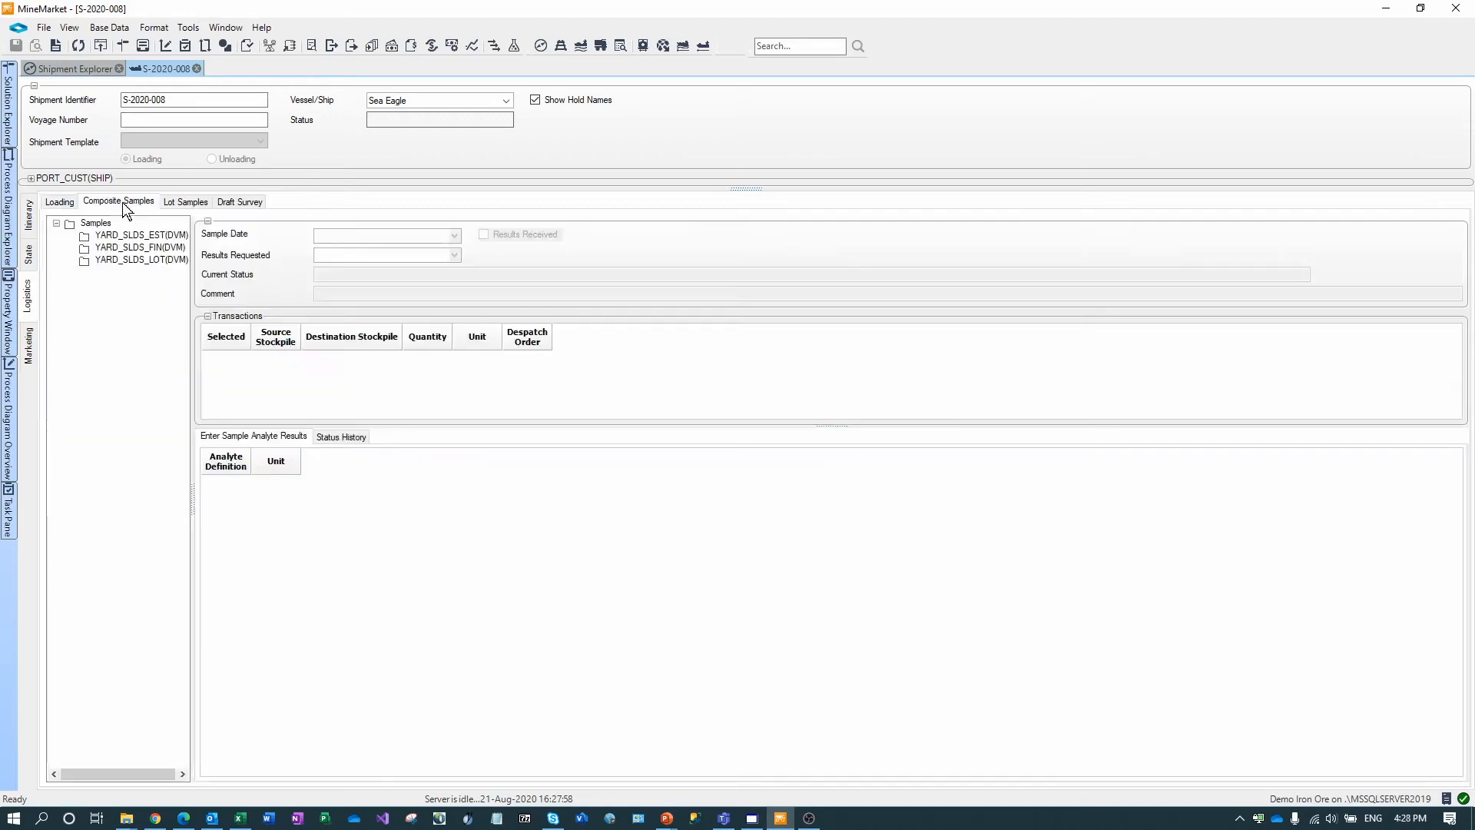
left_click_drag(193, 346, 256, 346)
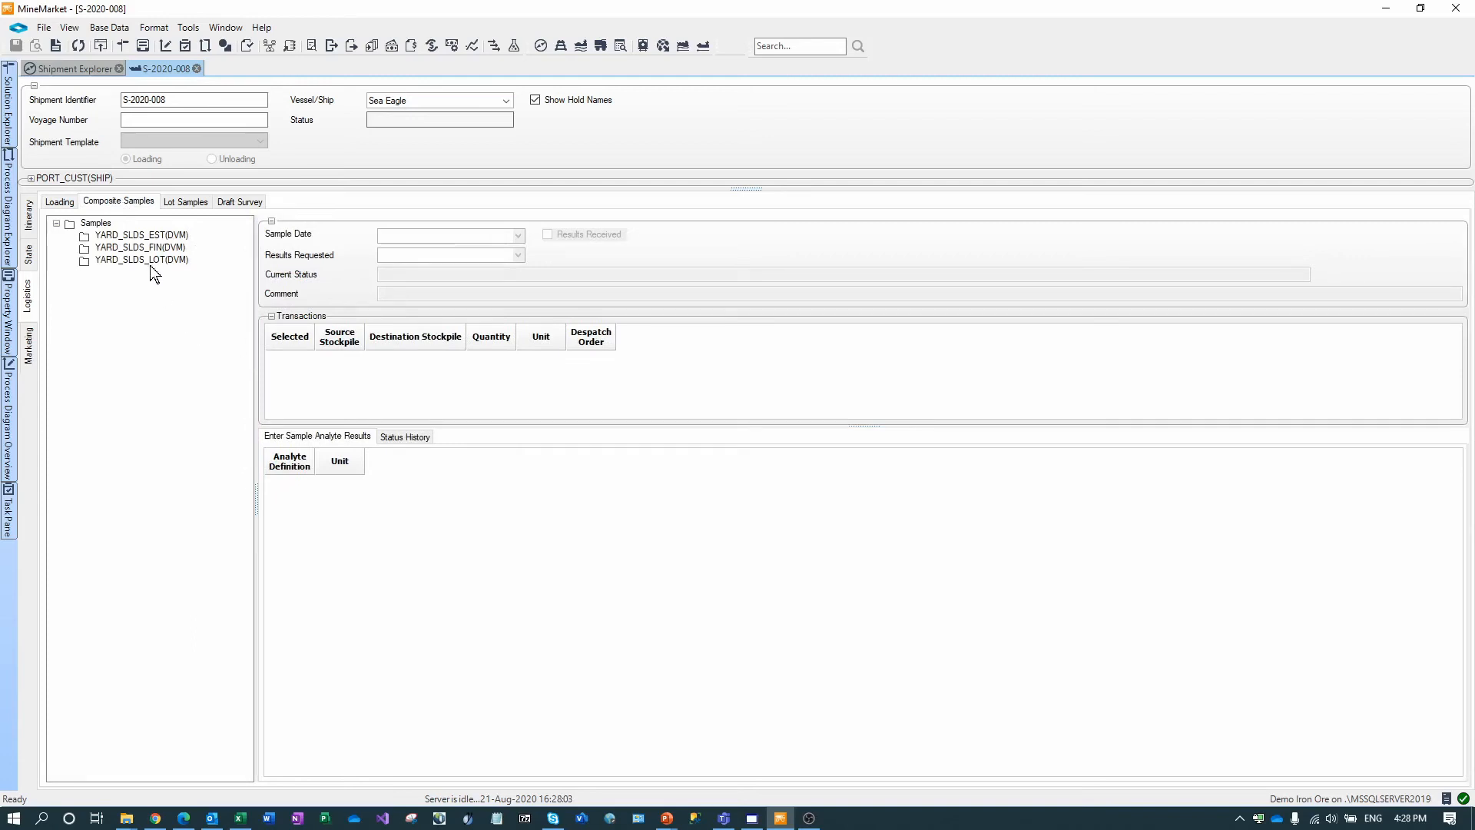
left_click(128, 248)
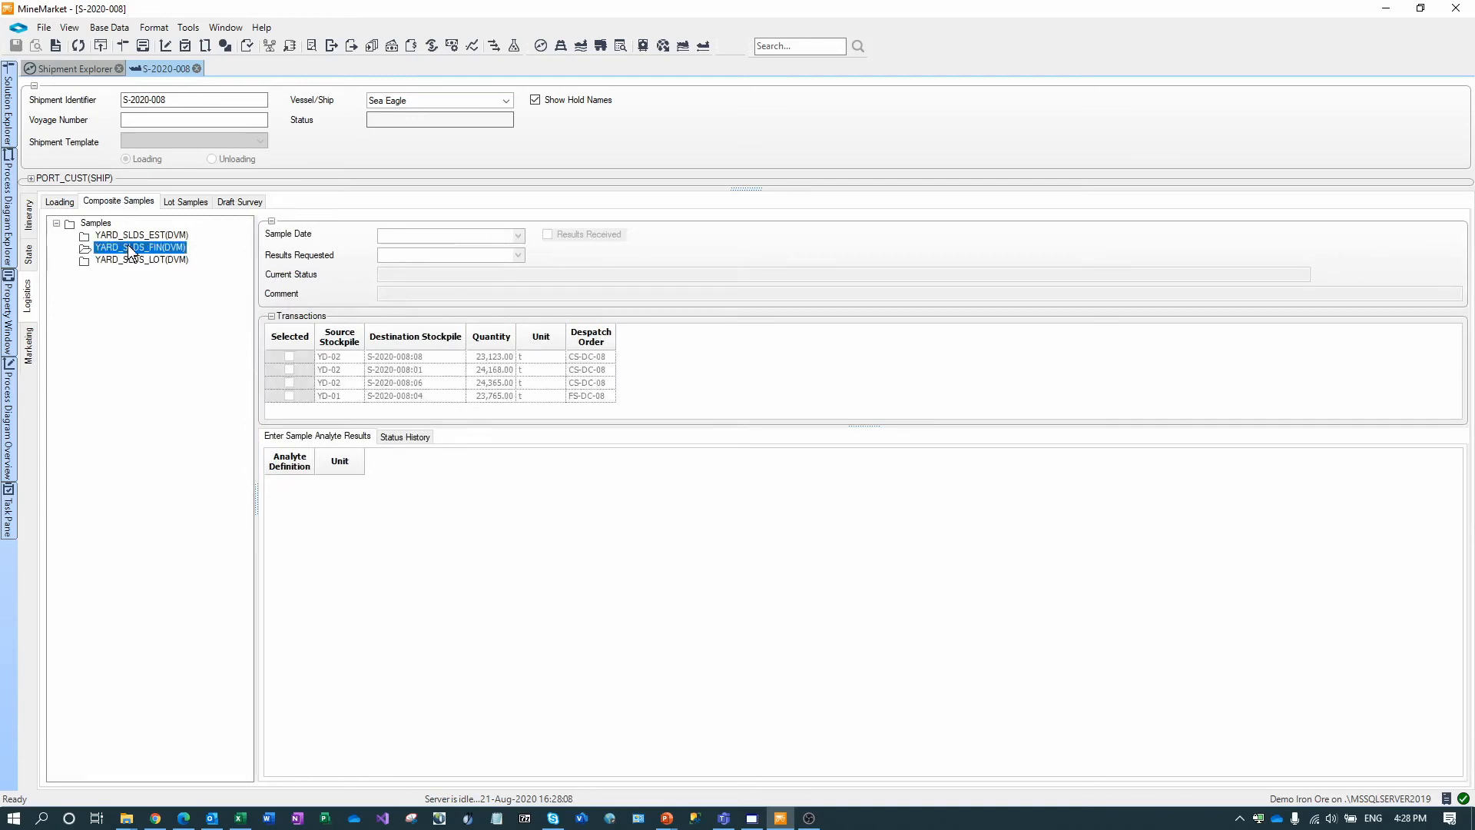
right_click(161, 252)
left_click(183, 255)
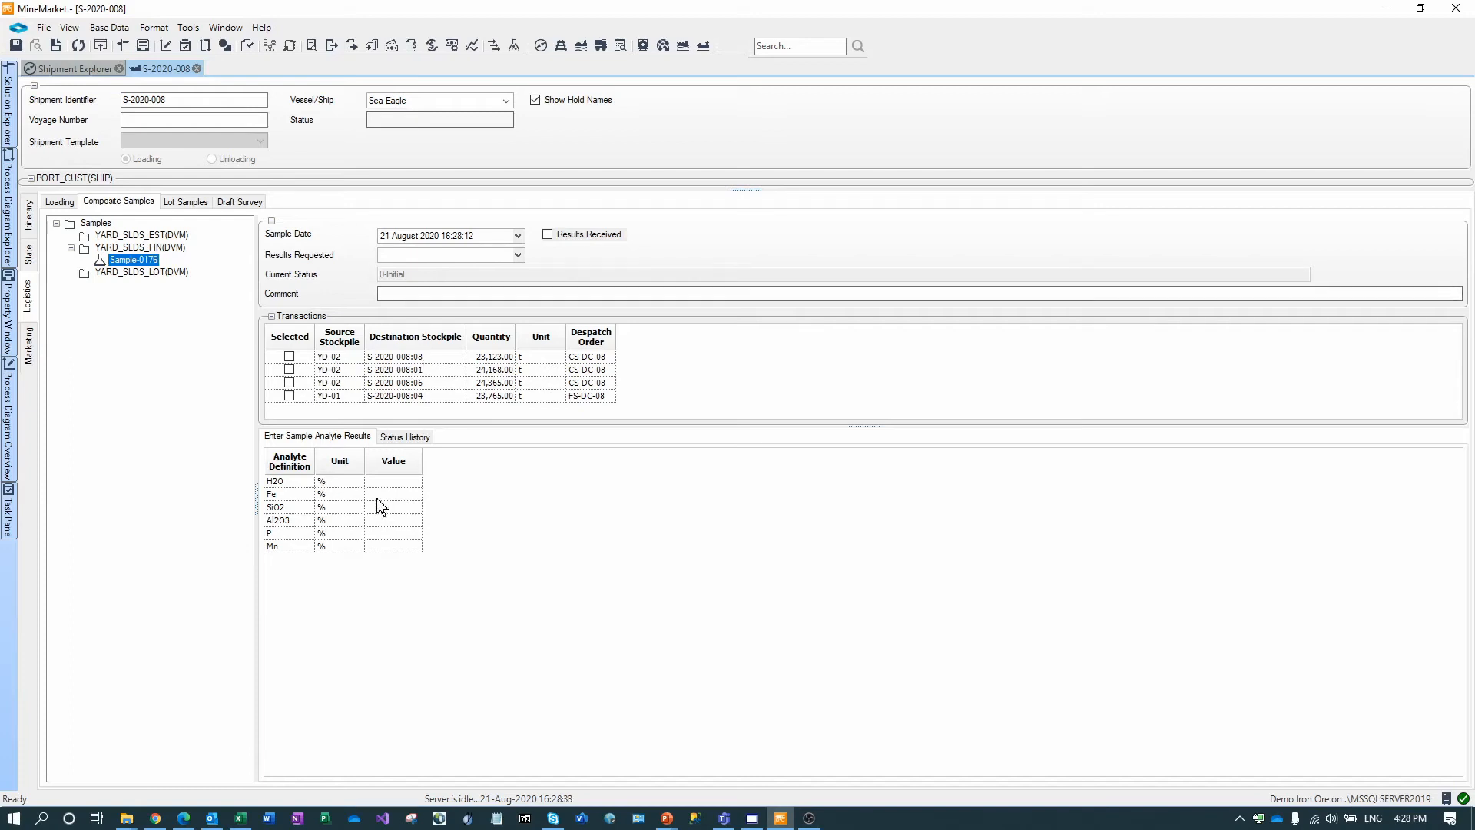
Step: Enter the new composite sample's analyte results, H2O 3.11 % and Fe 63.11 %, and save
left_click(393, 482)
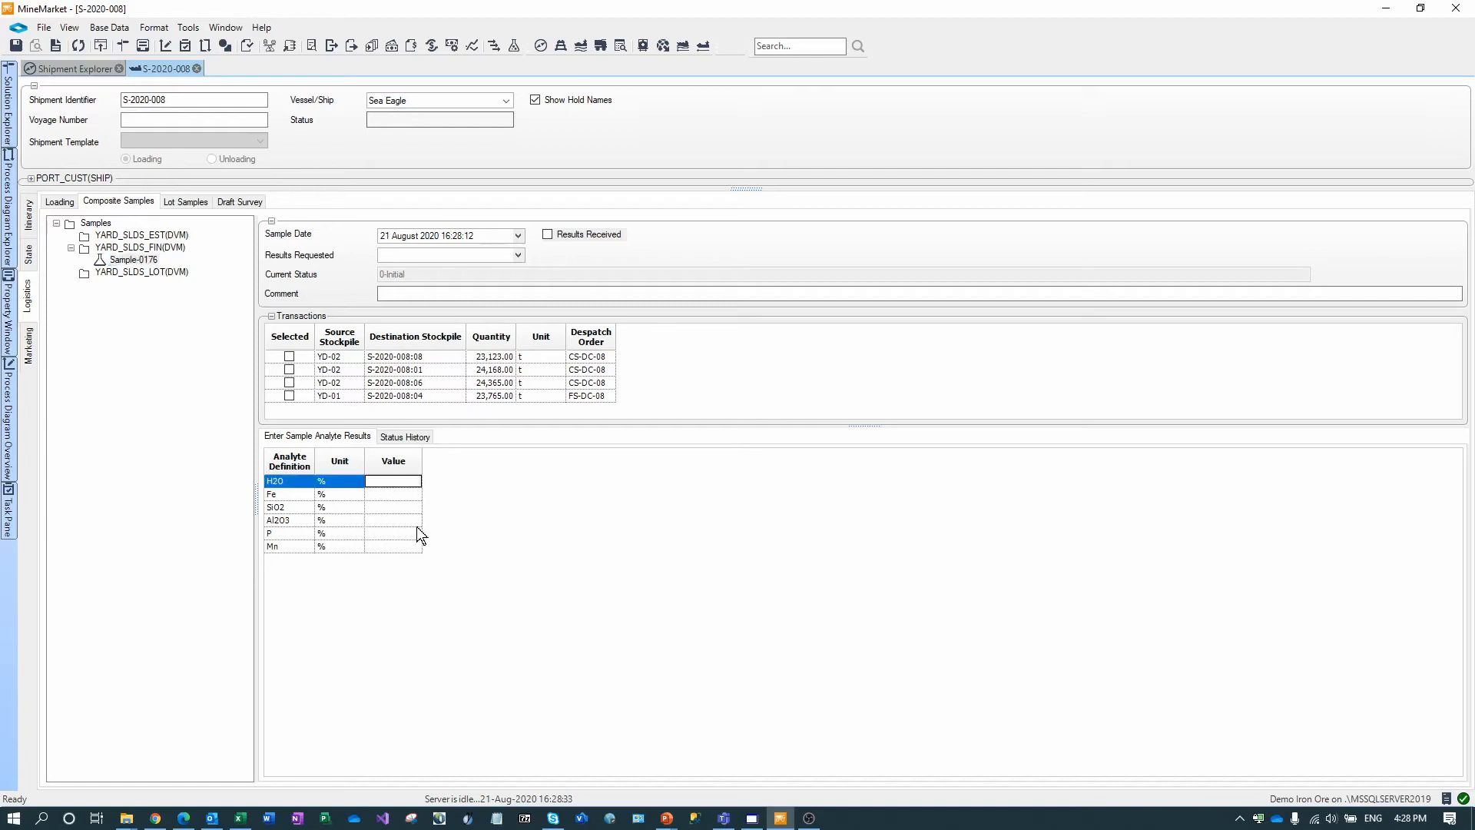
type("3.11")
left_click(394, 495)
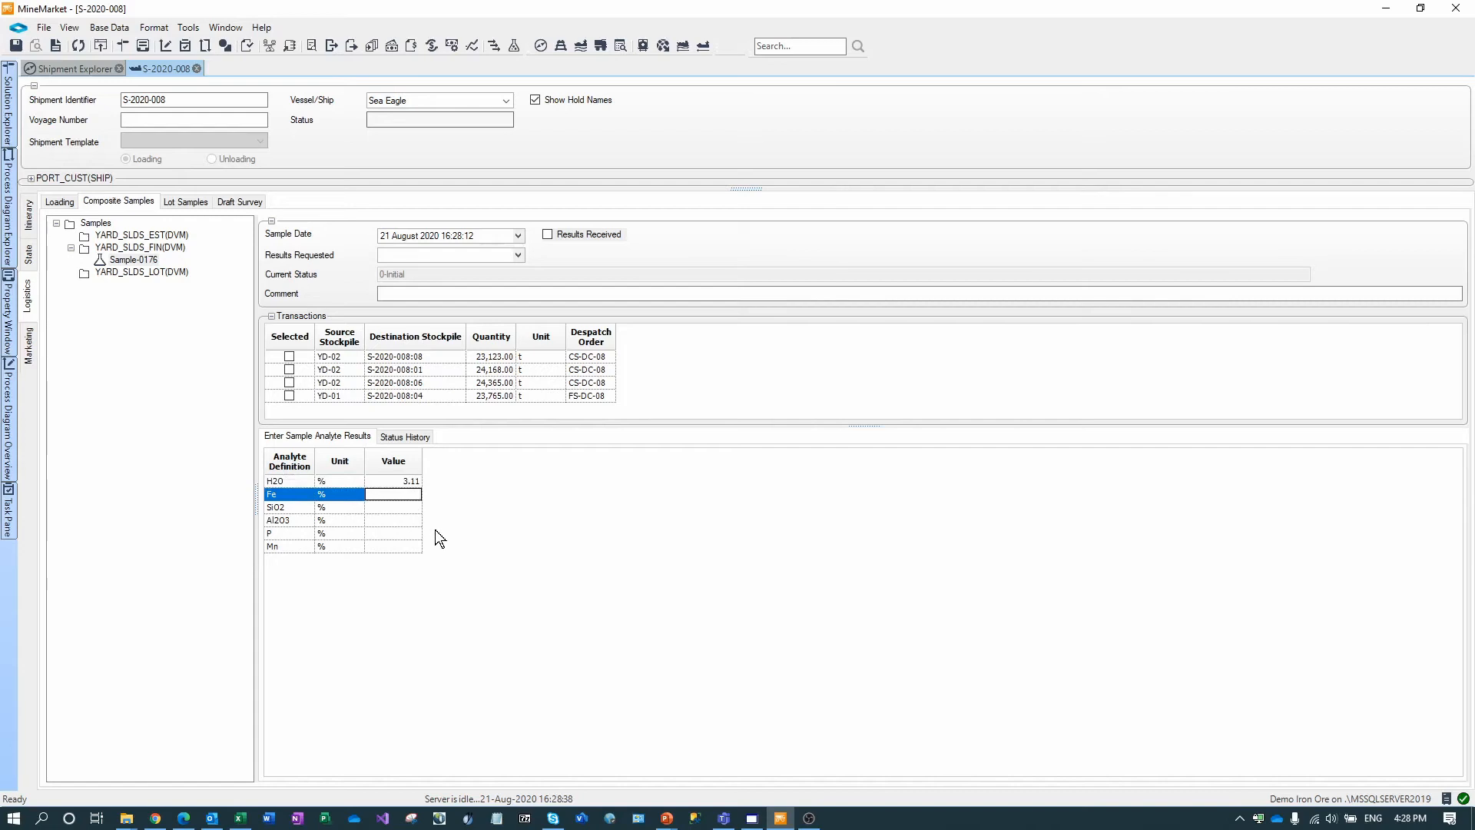
type("63.11")
left_click(395, 507)
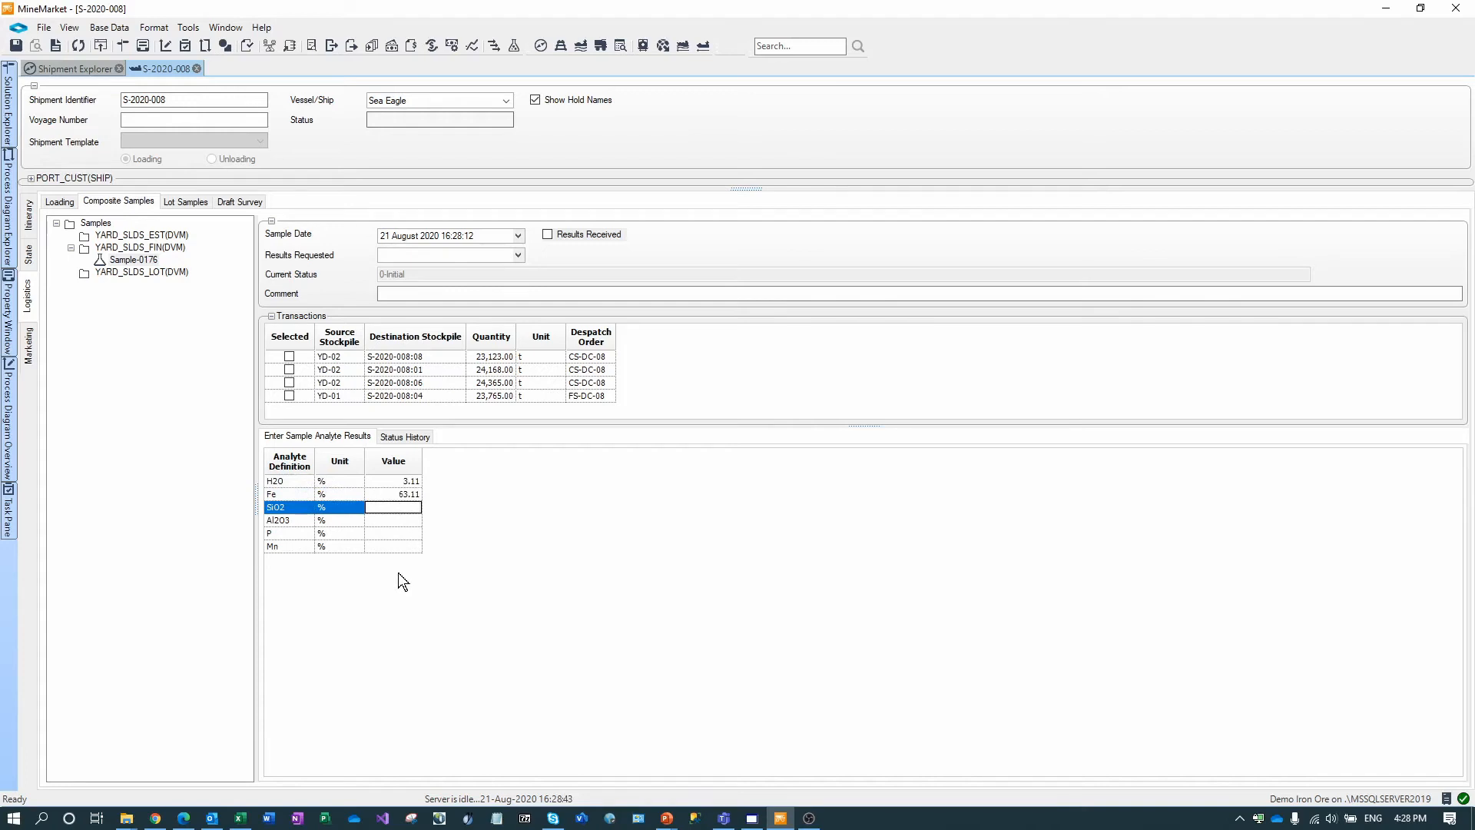
left_click(15, 45)
Step: Assign all transactions to the composite sample and save, then exclude the YD-01 transaction for hold 04
left_click(291, 356)
right_click(292, 357)
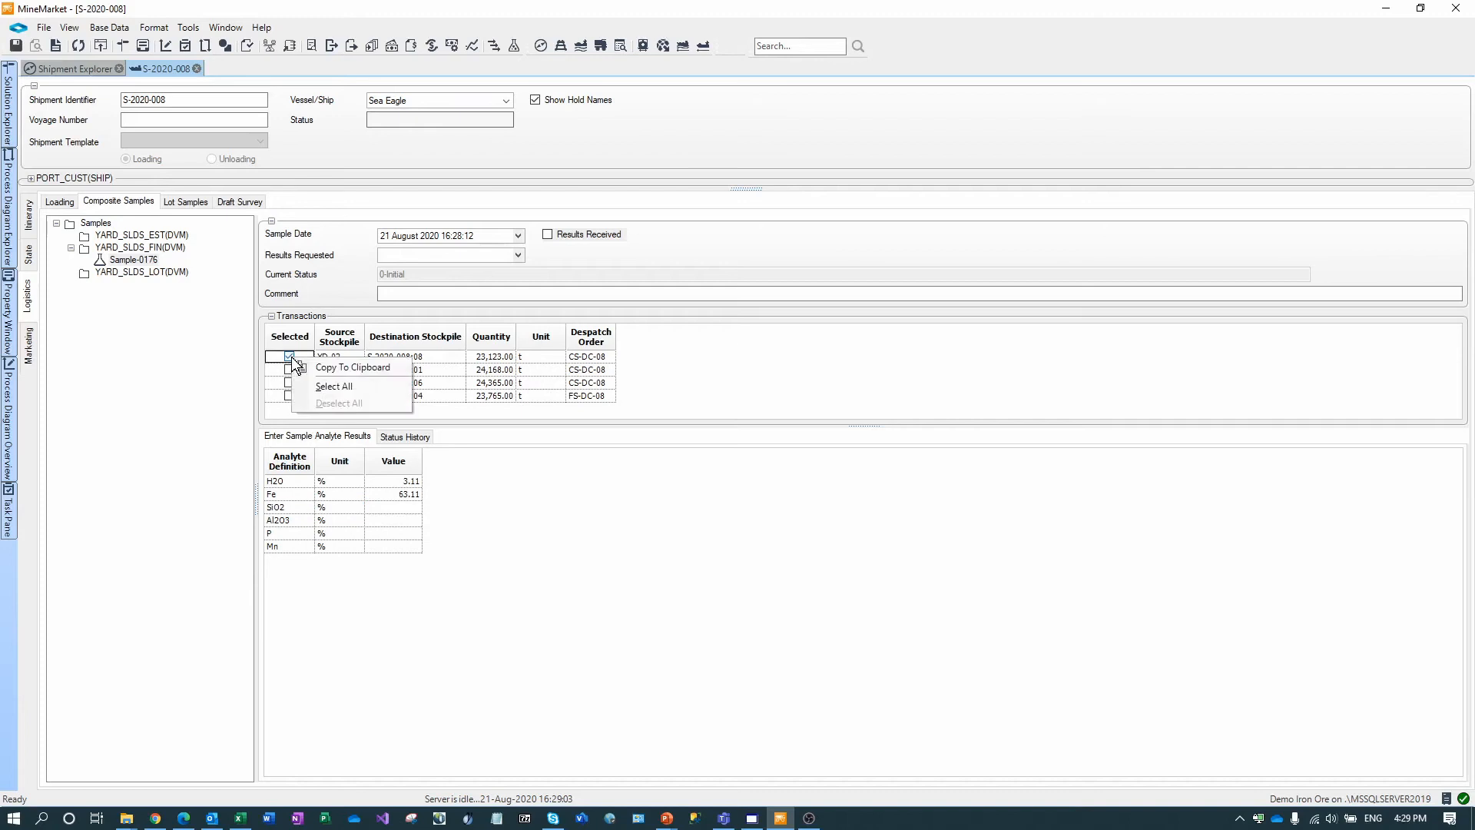
left_click(332, 385)
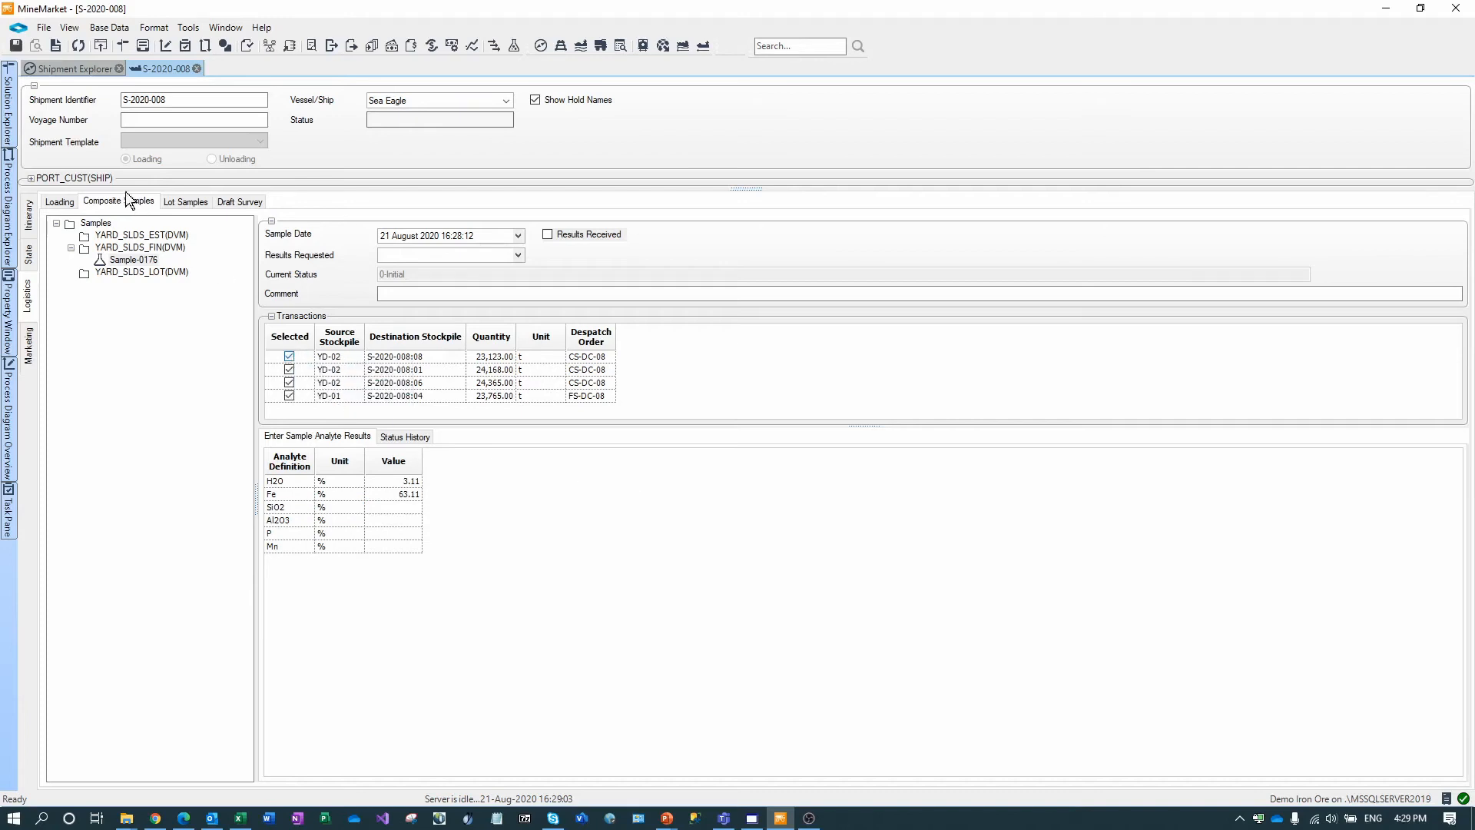
left_click(15, 45)
left_click(289, 395)
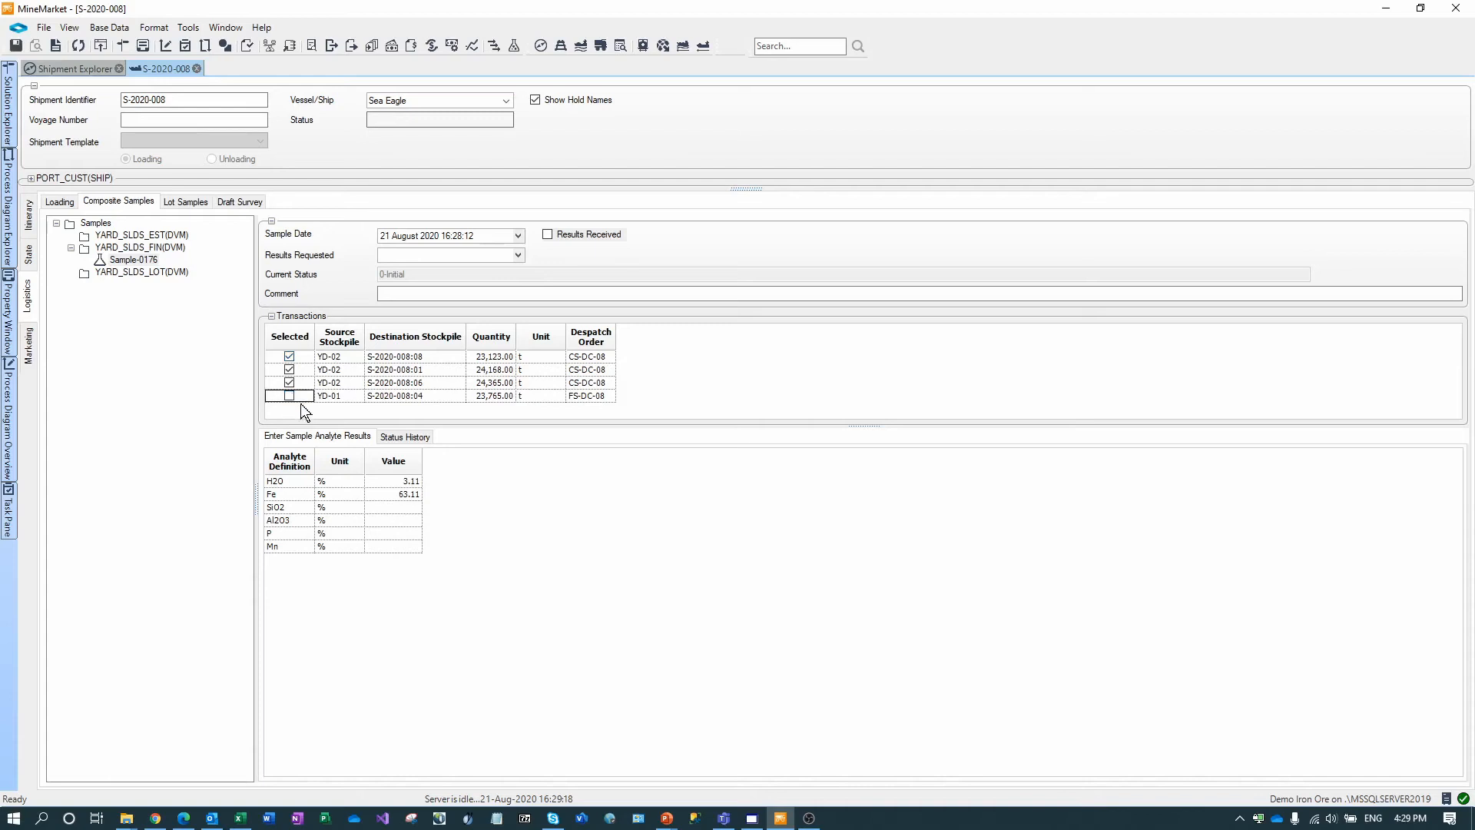
Step: Create a second composite sample under YARD_SLDS_FIN(DVM) and assign the YD-01 transaction for hold 04 to it
right_click(143, 247)
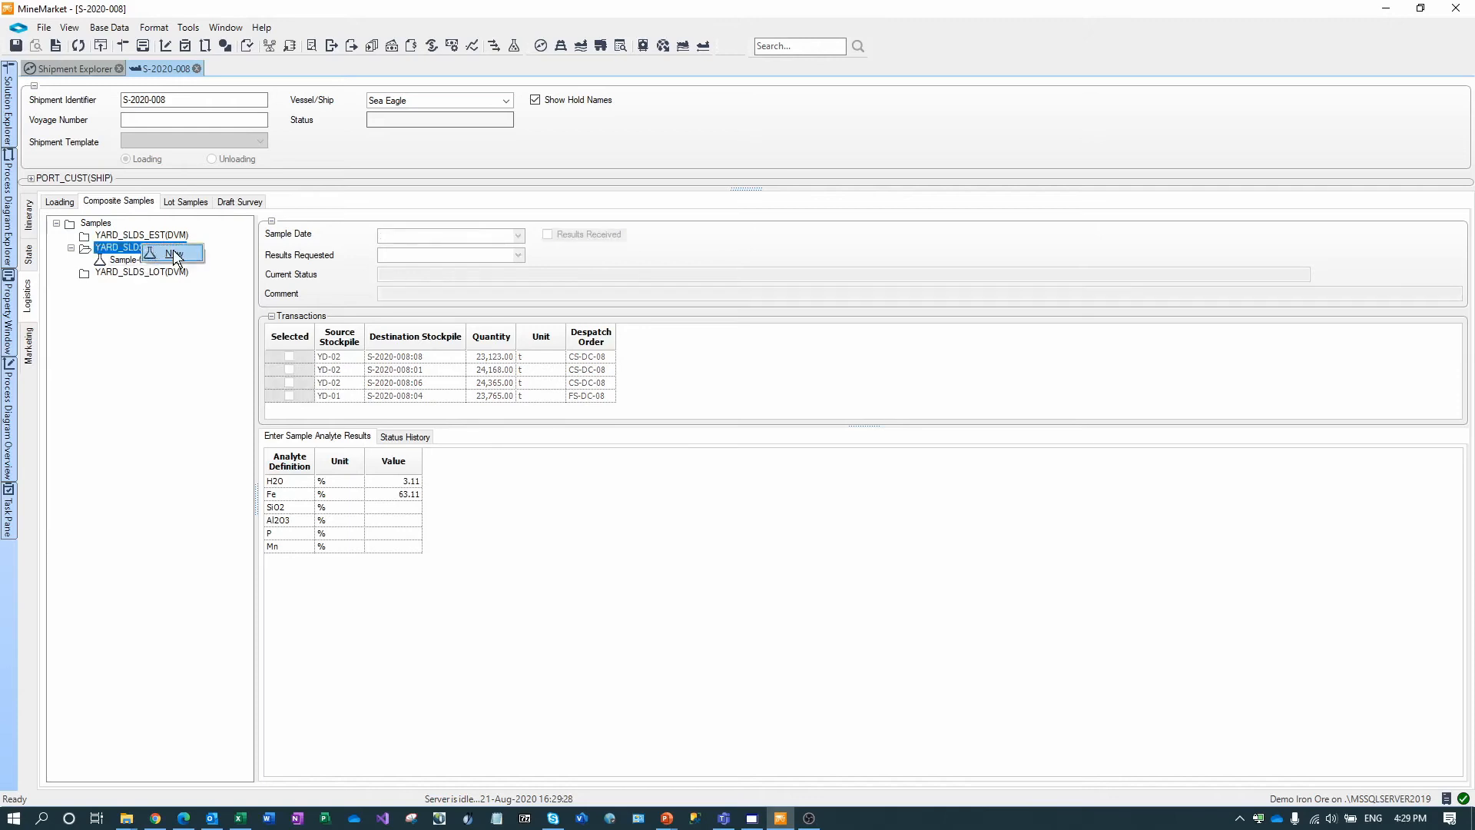
left_click(174, 254)
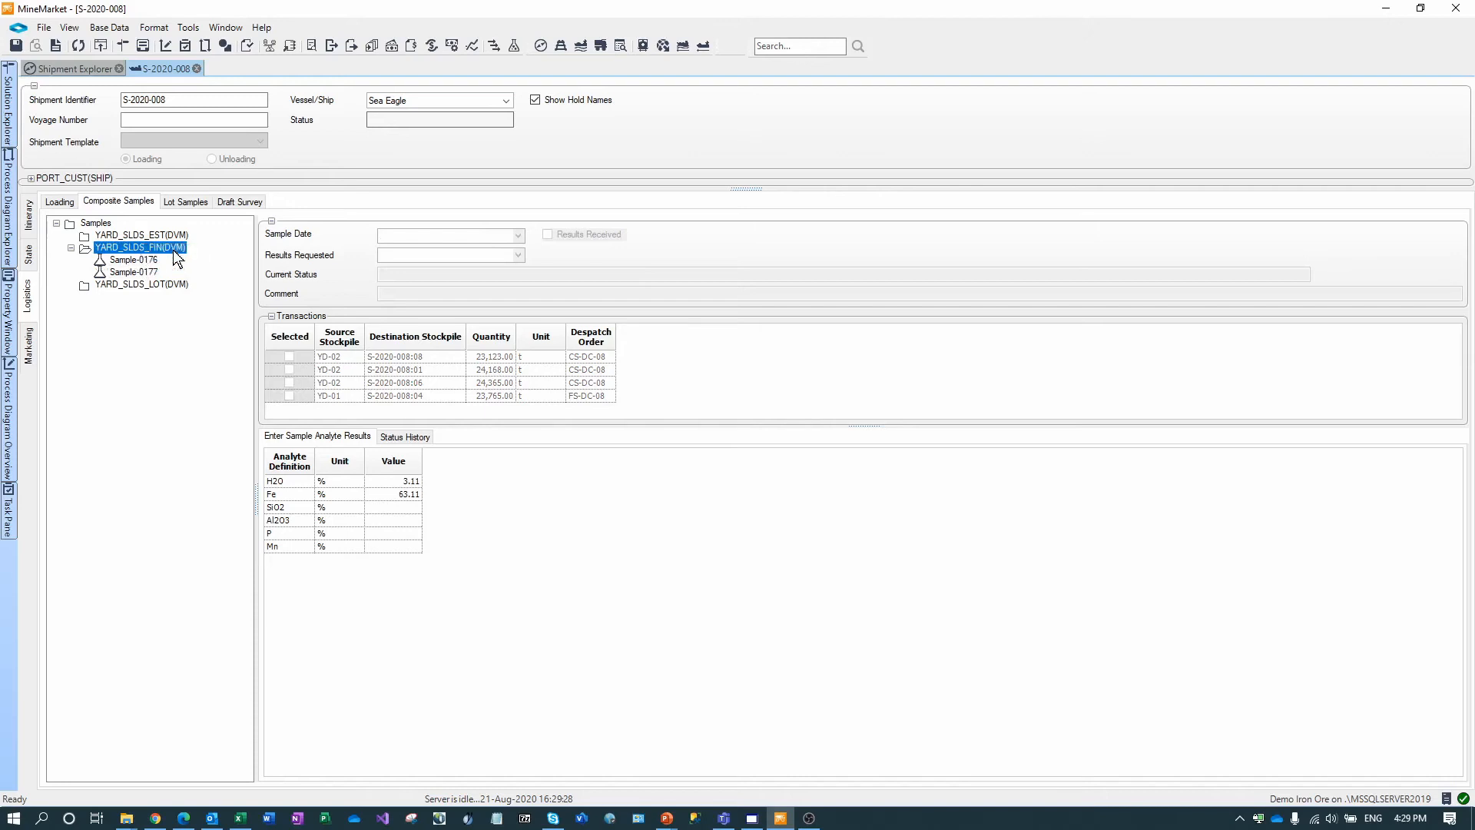
left_click(143, 275)
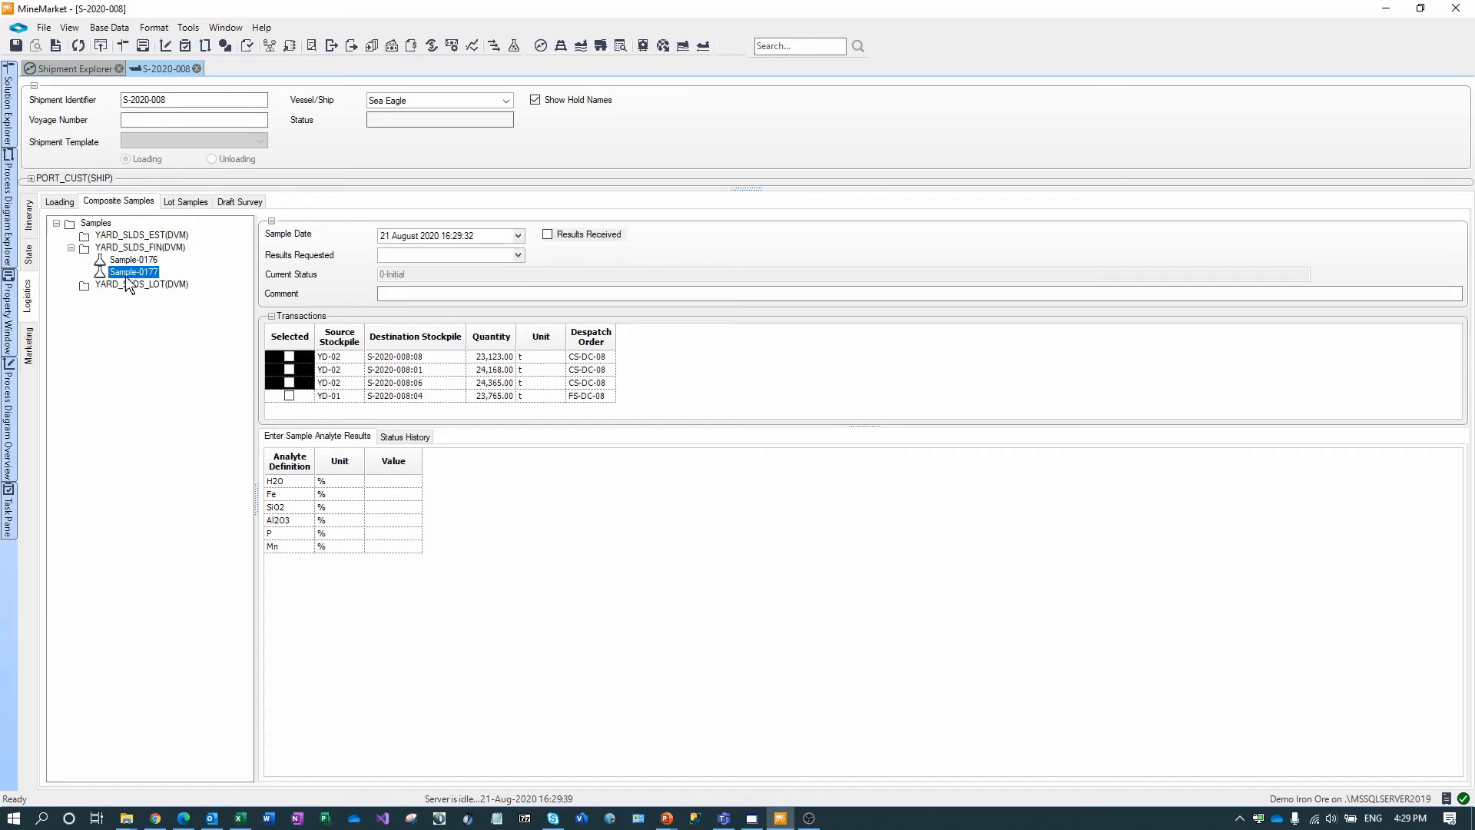
left_click(289, 395)
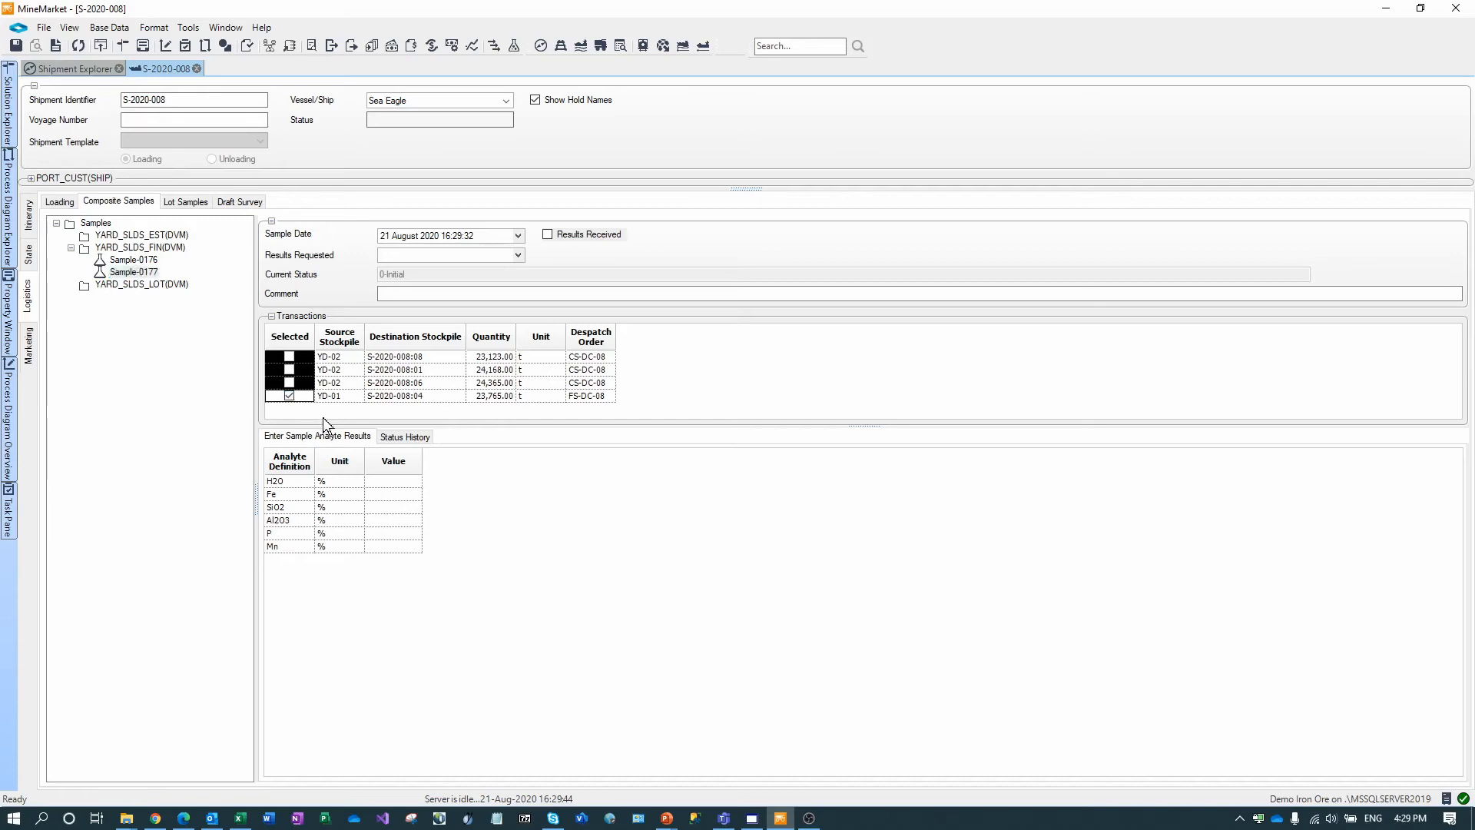
Step: Enter the second composite sample's results, H2O 3.07 % and Fe 62.40 %, and save
left_click(388, 482)
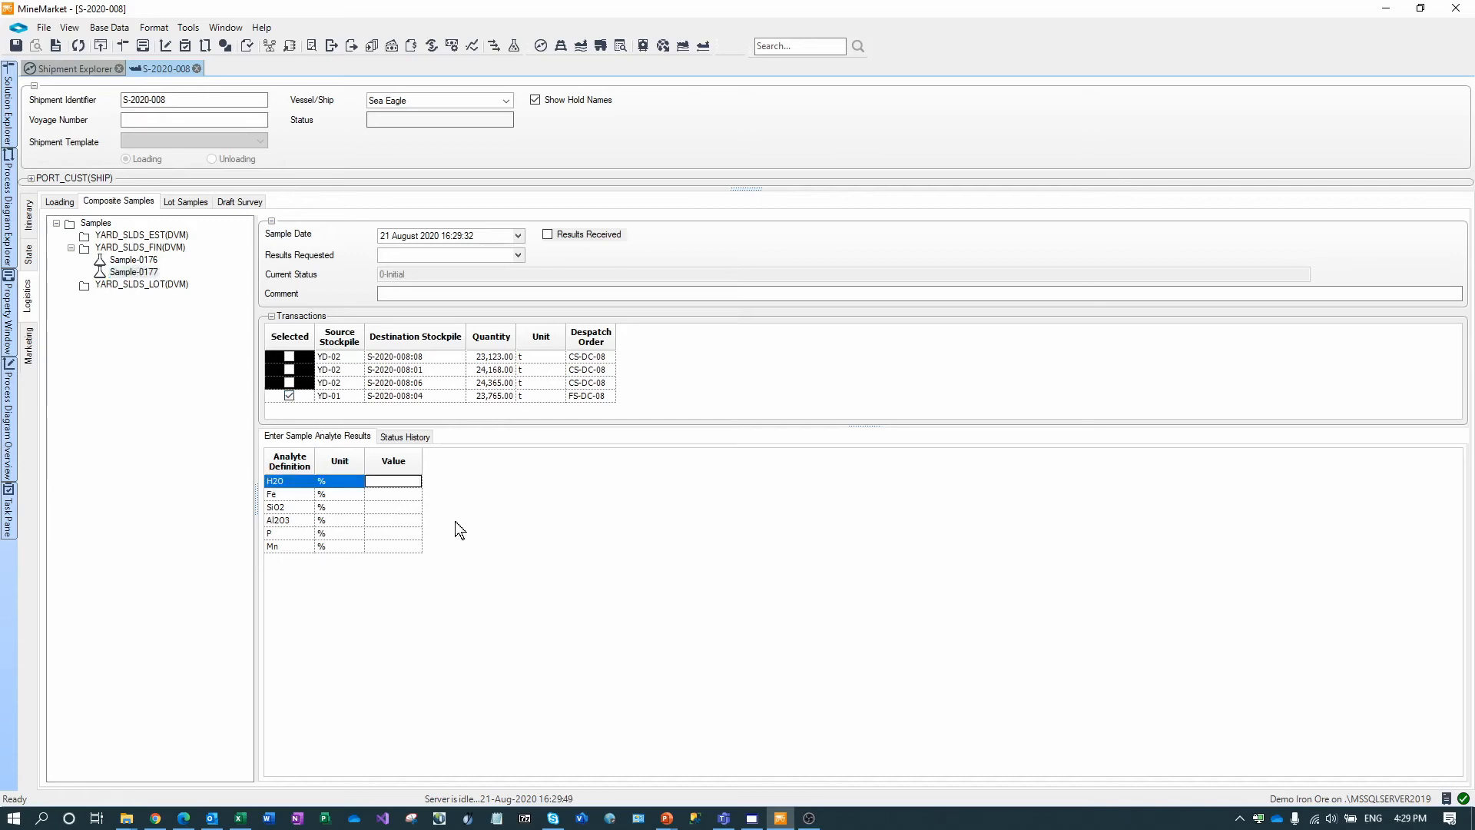
type("3.07")
left_click(395, 495)
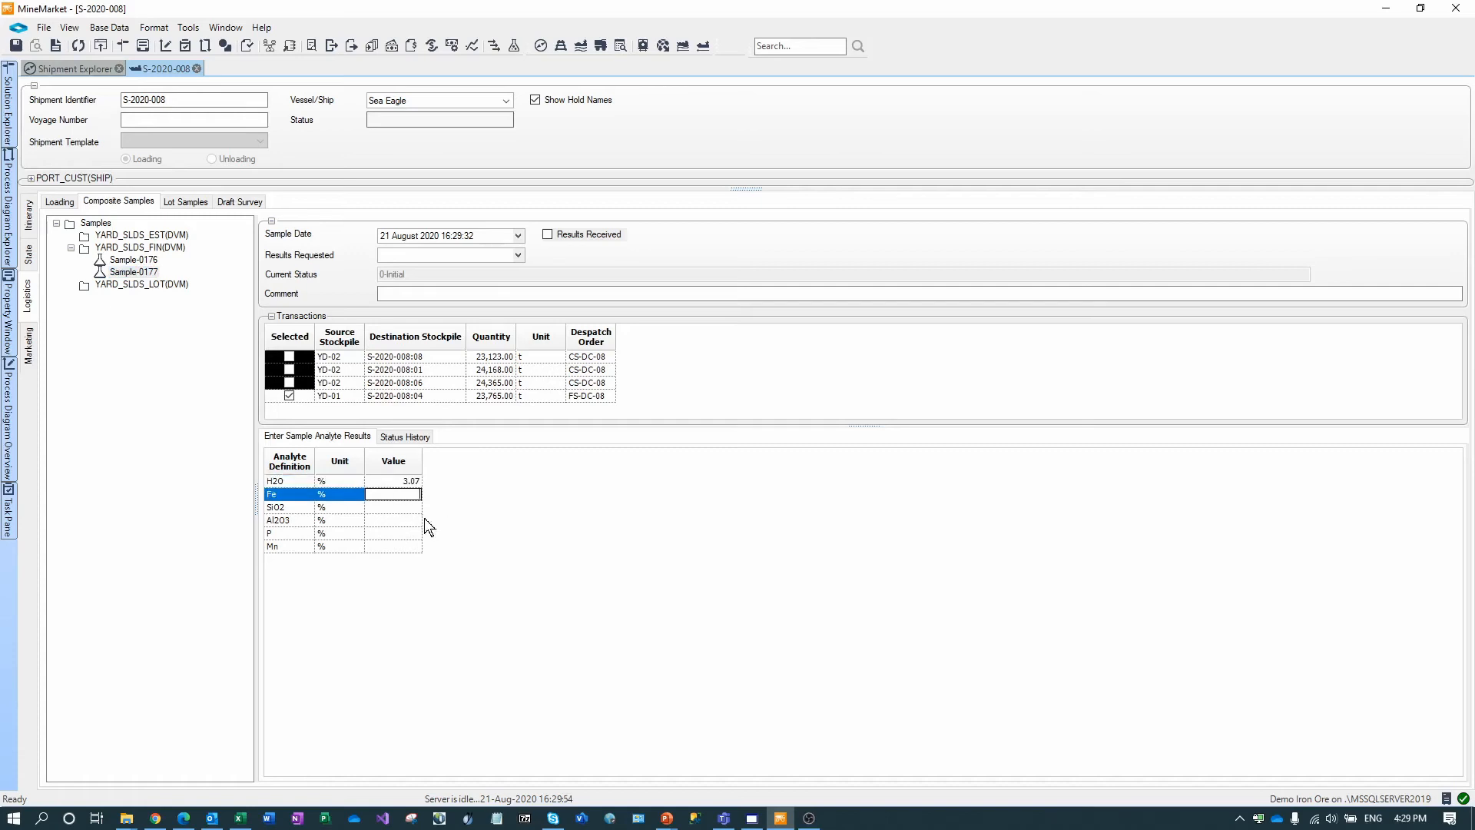
type("62.4")
left_click(394, 507)
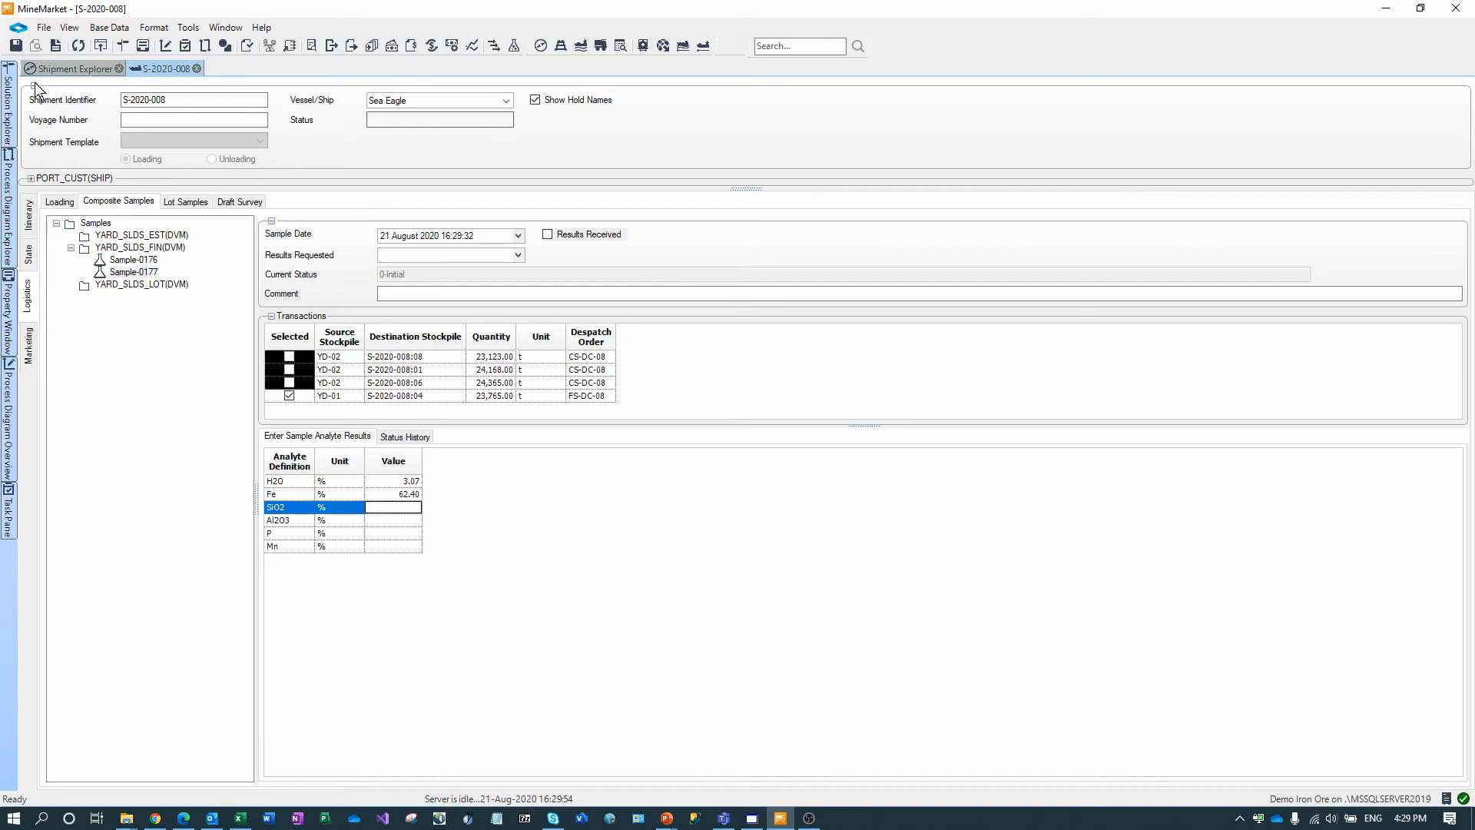
left_click(16, 46)
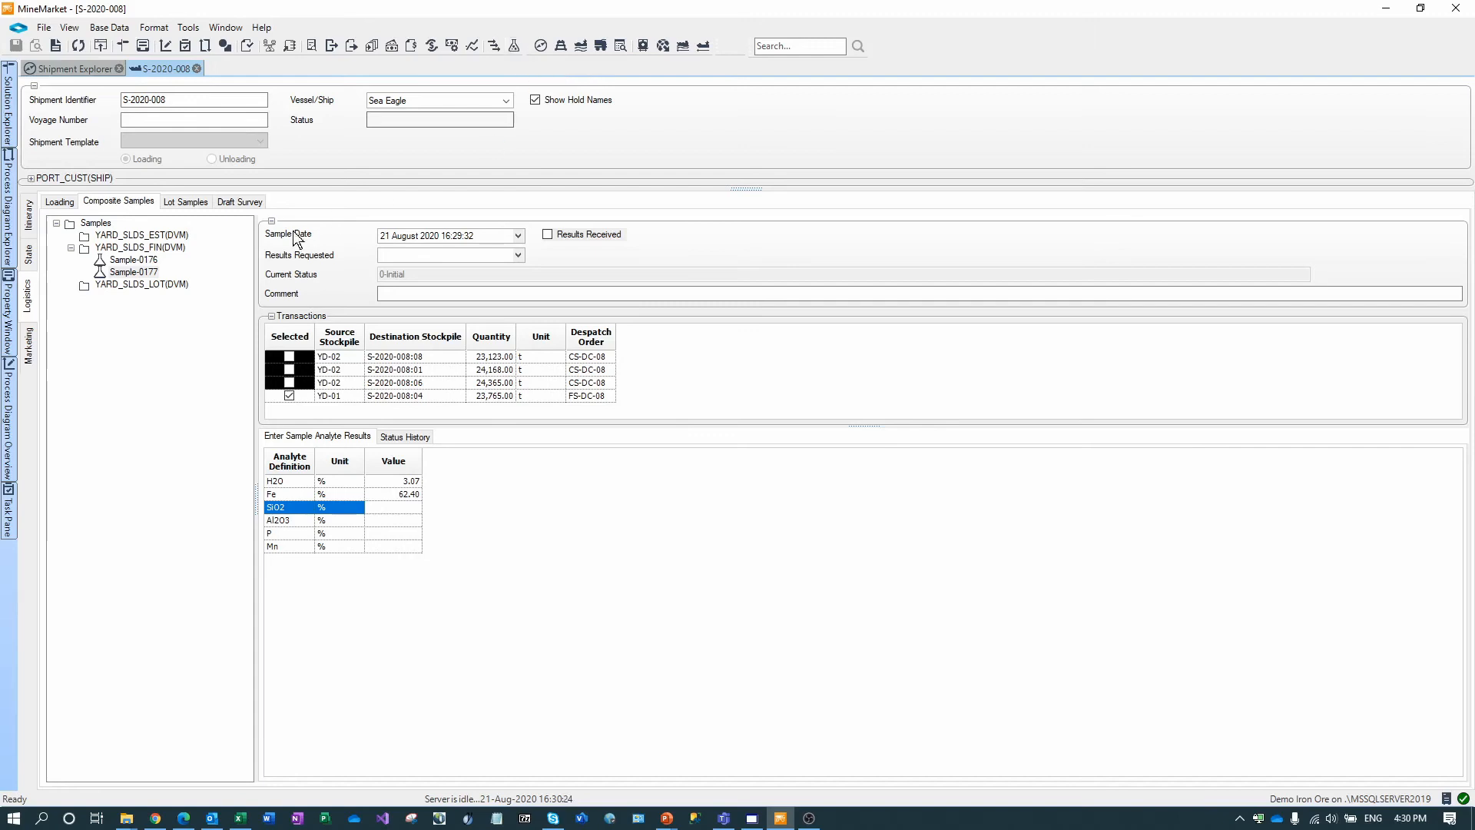
Step: Create a new lot sample regime dated 21/08/2020 16:30:43 using the sampling template YARD_SLDS_LOT(DVM)
left_click(184, 201)
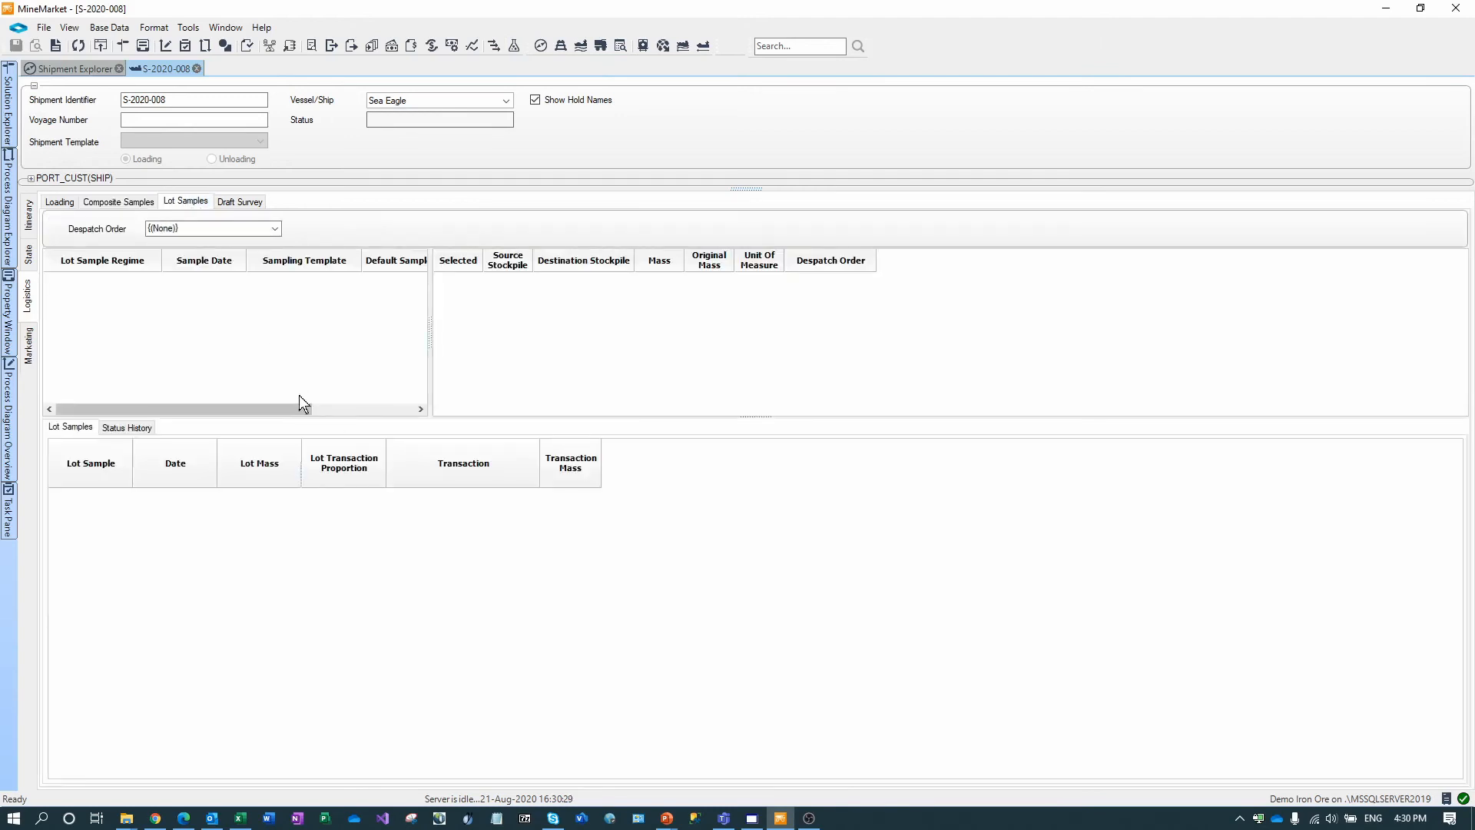
right_click(75, 301)
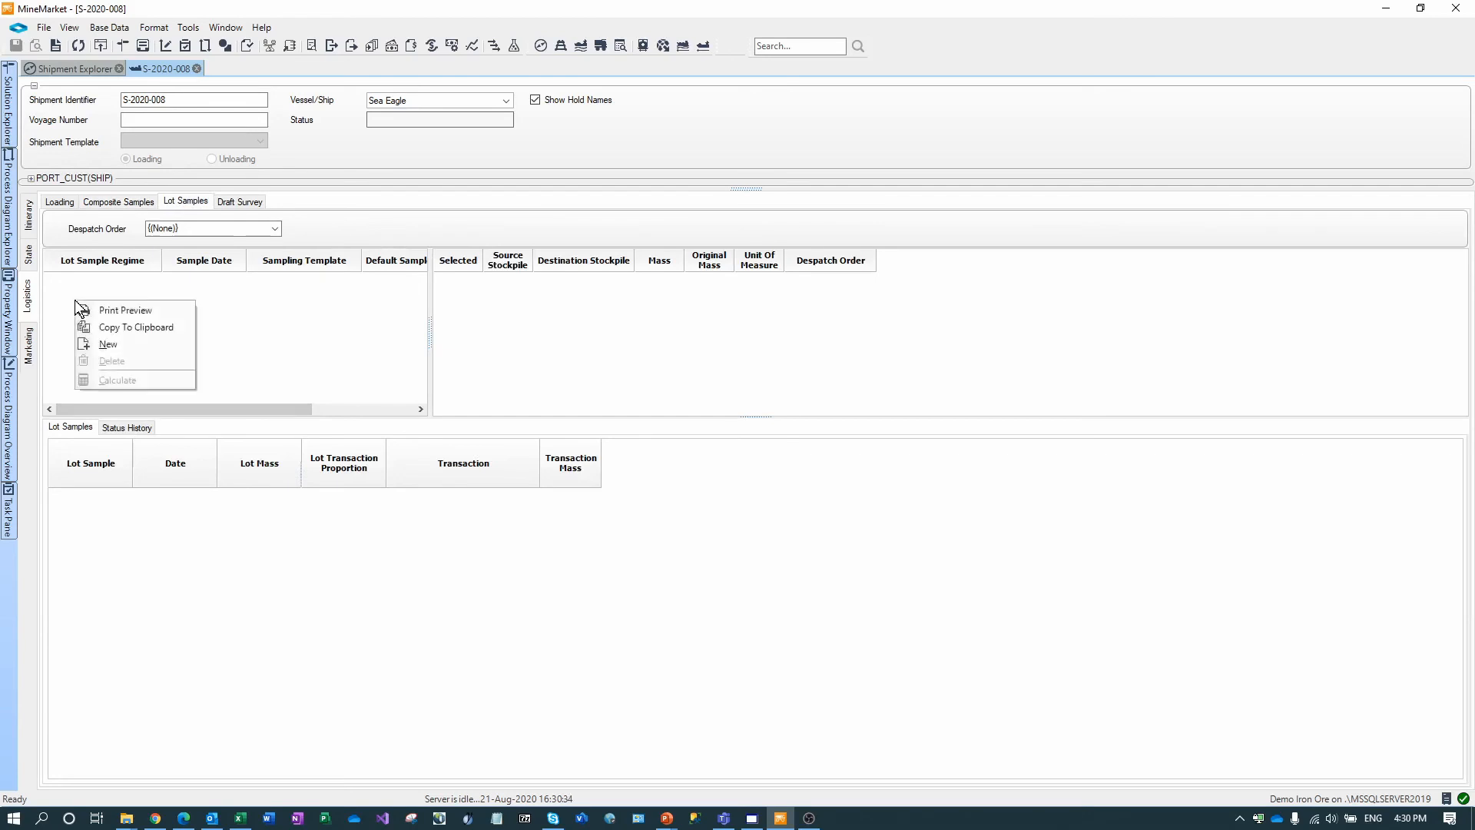
left_click(117, 339)
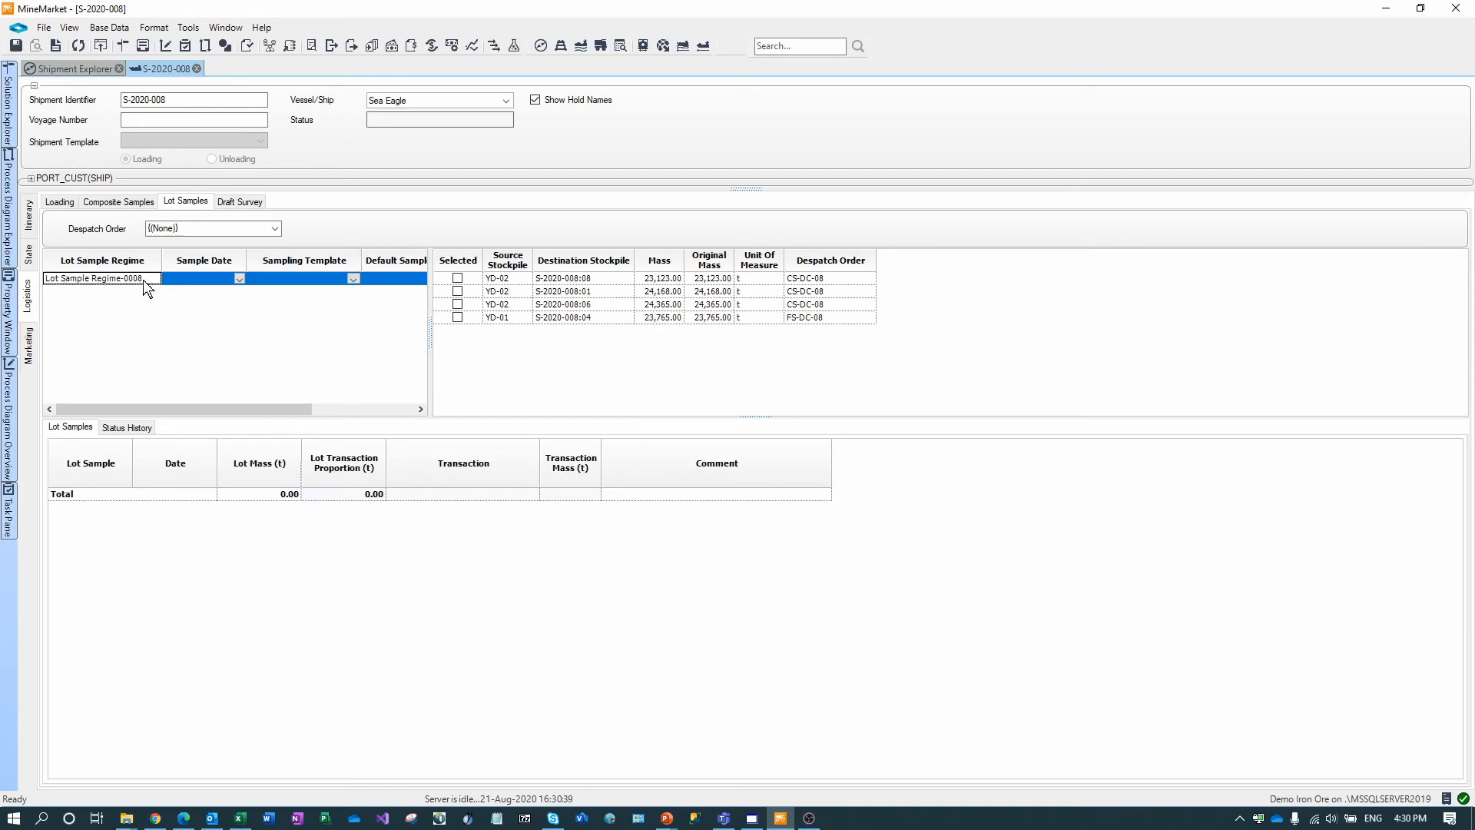
left_click(239, 278)
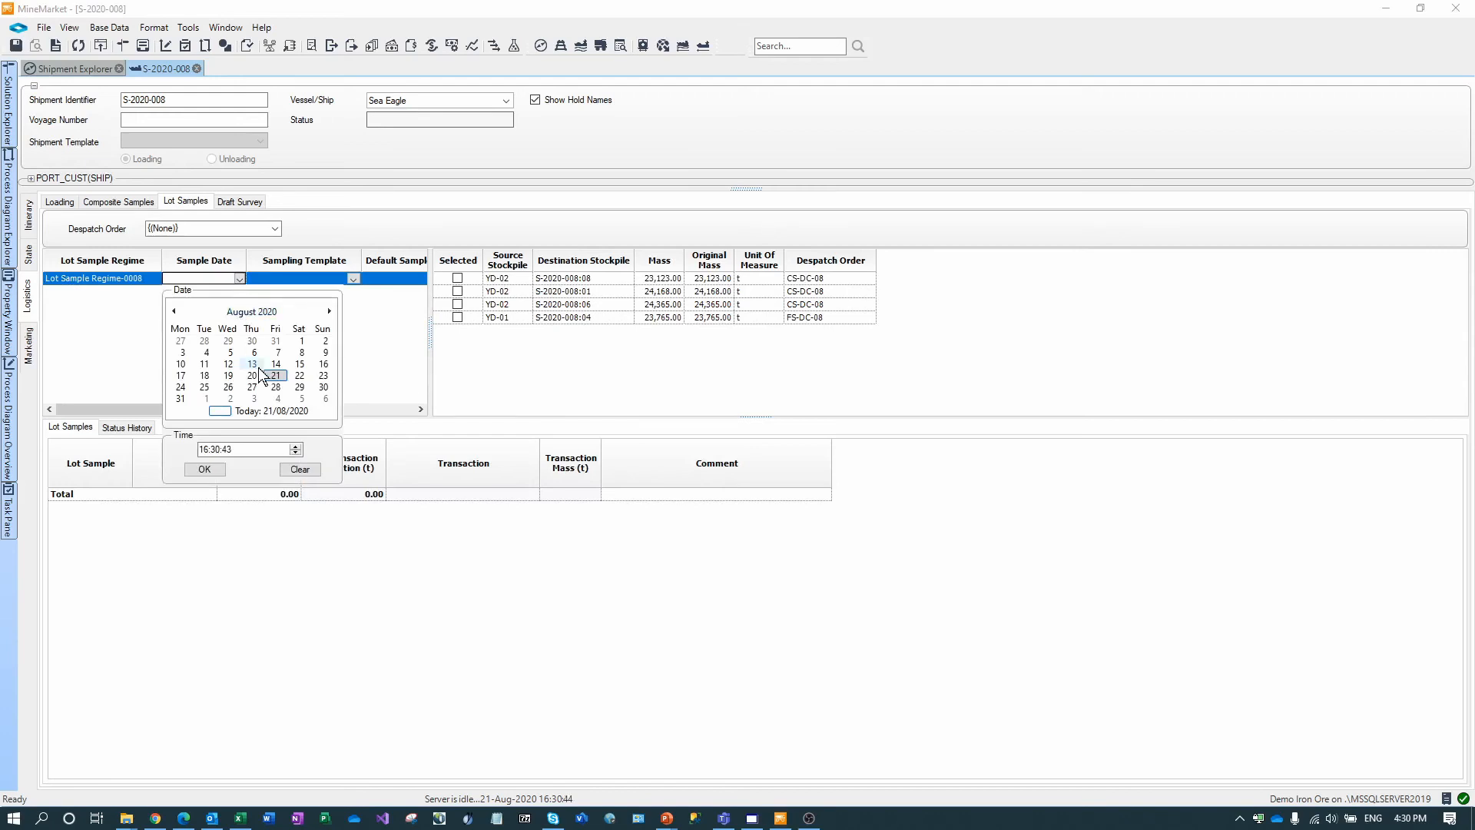
left_click(204, 469)
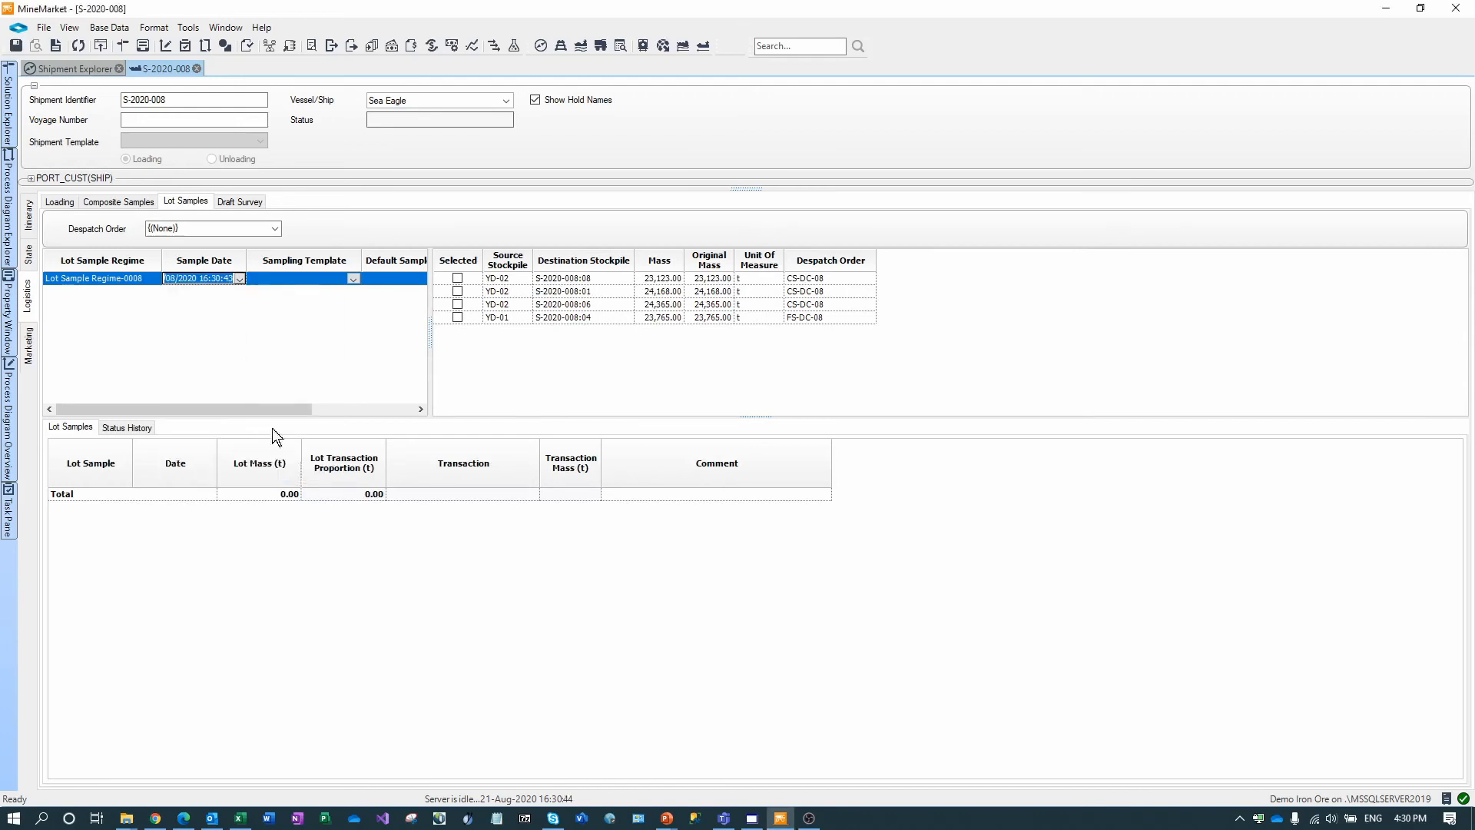
left_click(352, 279)
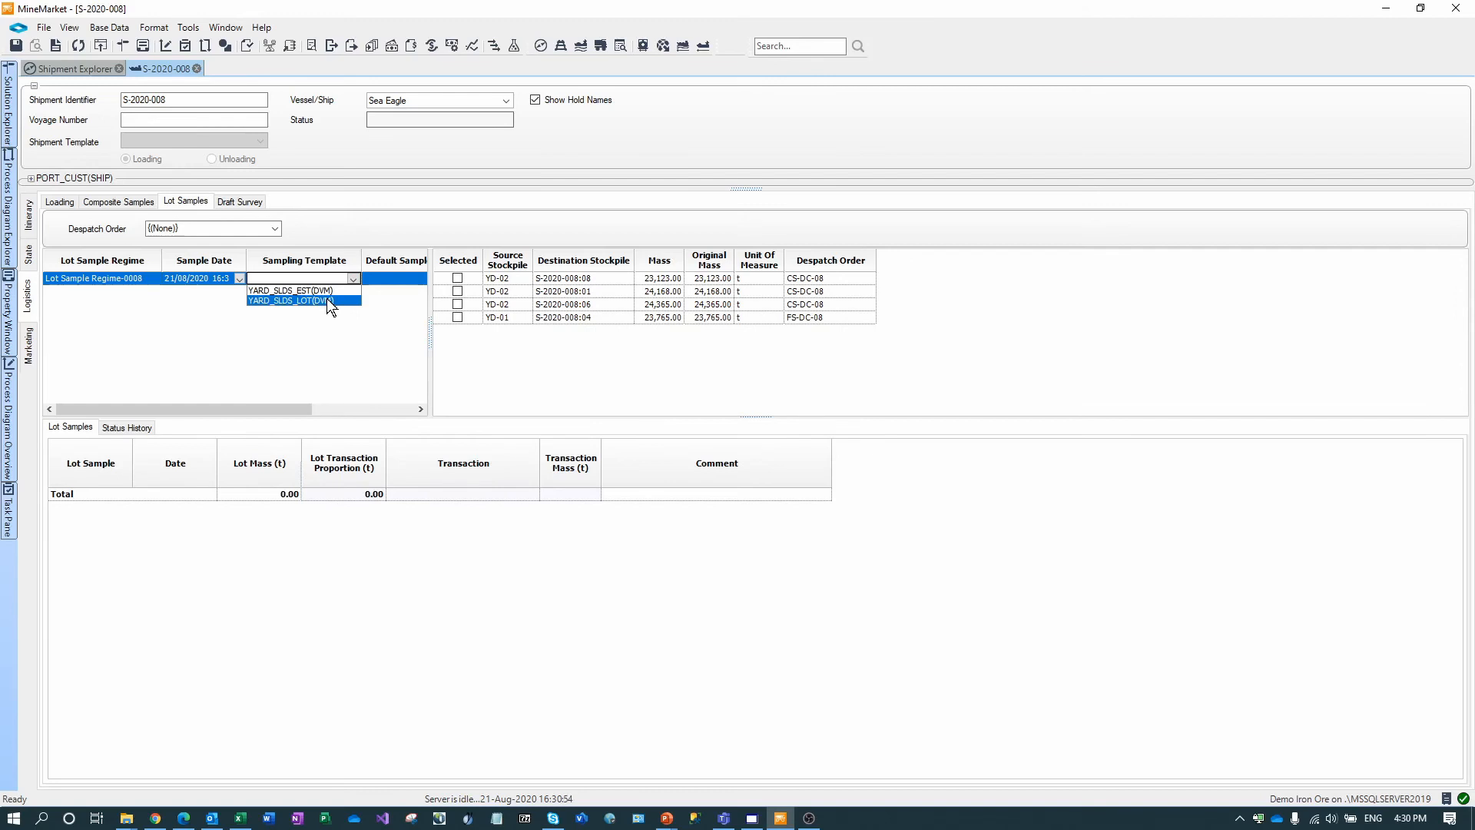
left_click(325, 298)
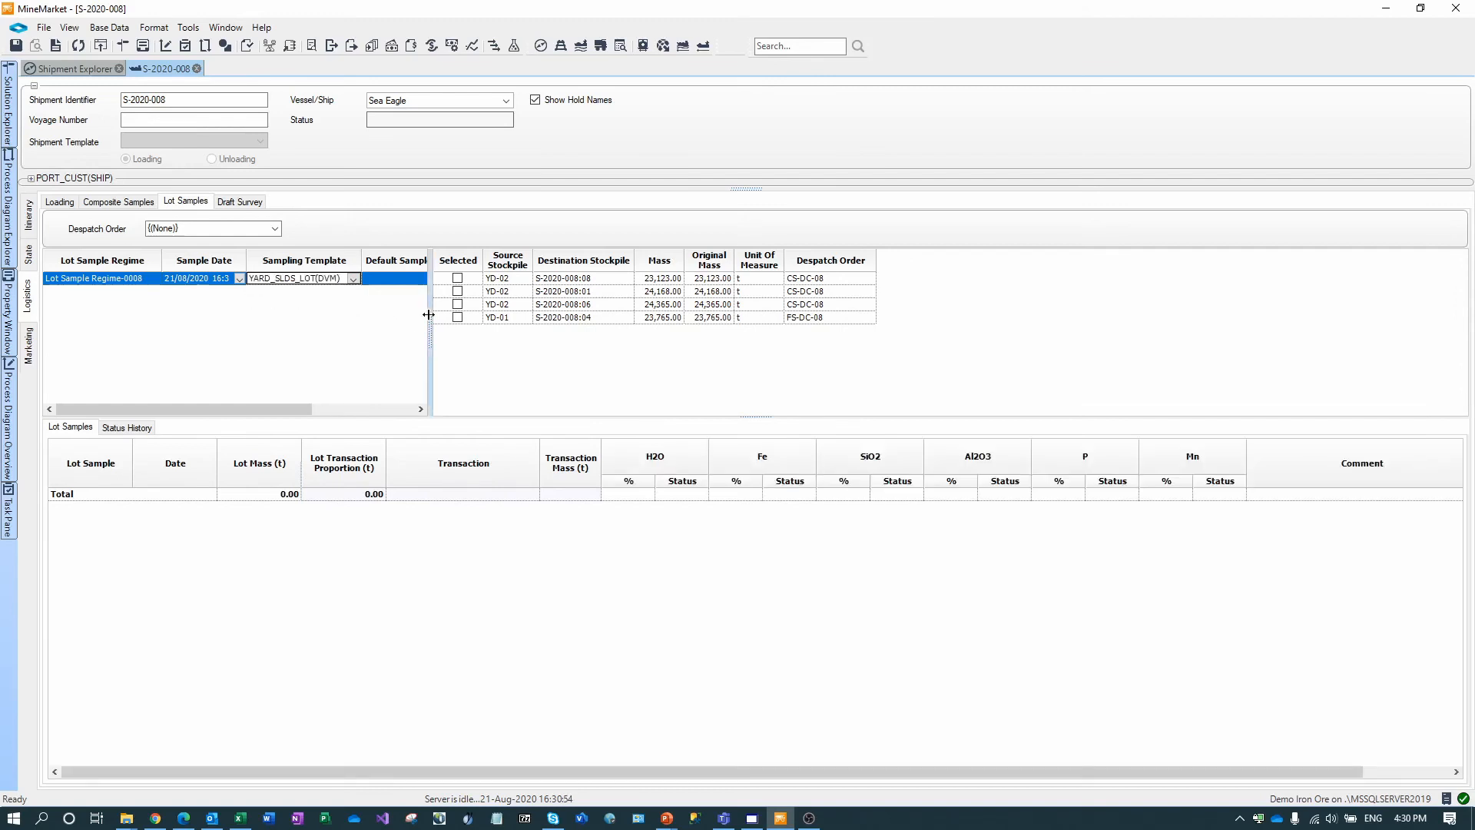
Step: Set the regime's default sample mass to 10,000 t and turn off Disable Auto Calculation
left_click_drag(532, 321, 640, 319)
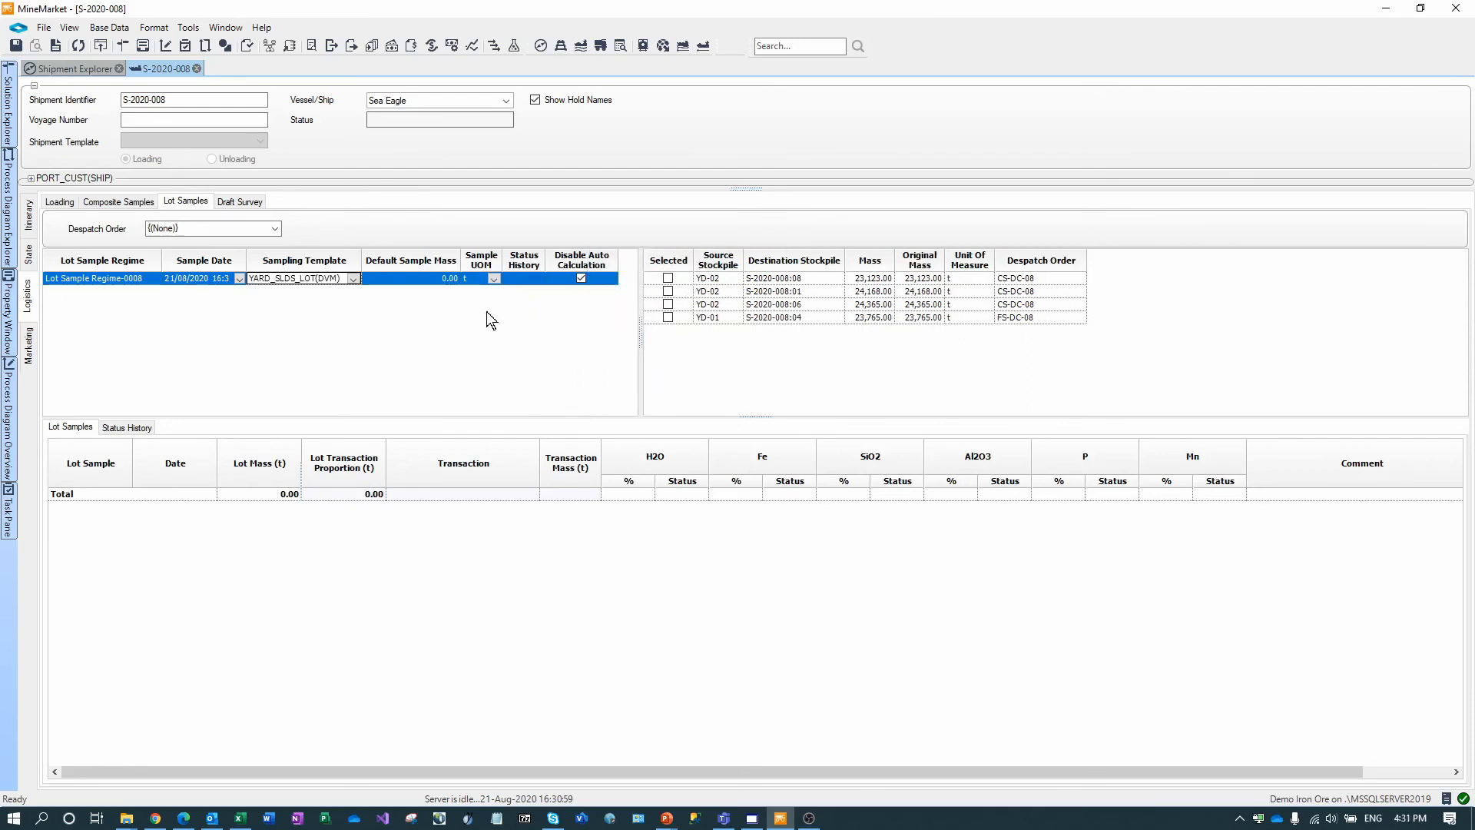
left_click(425, 279)
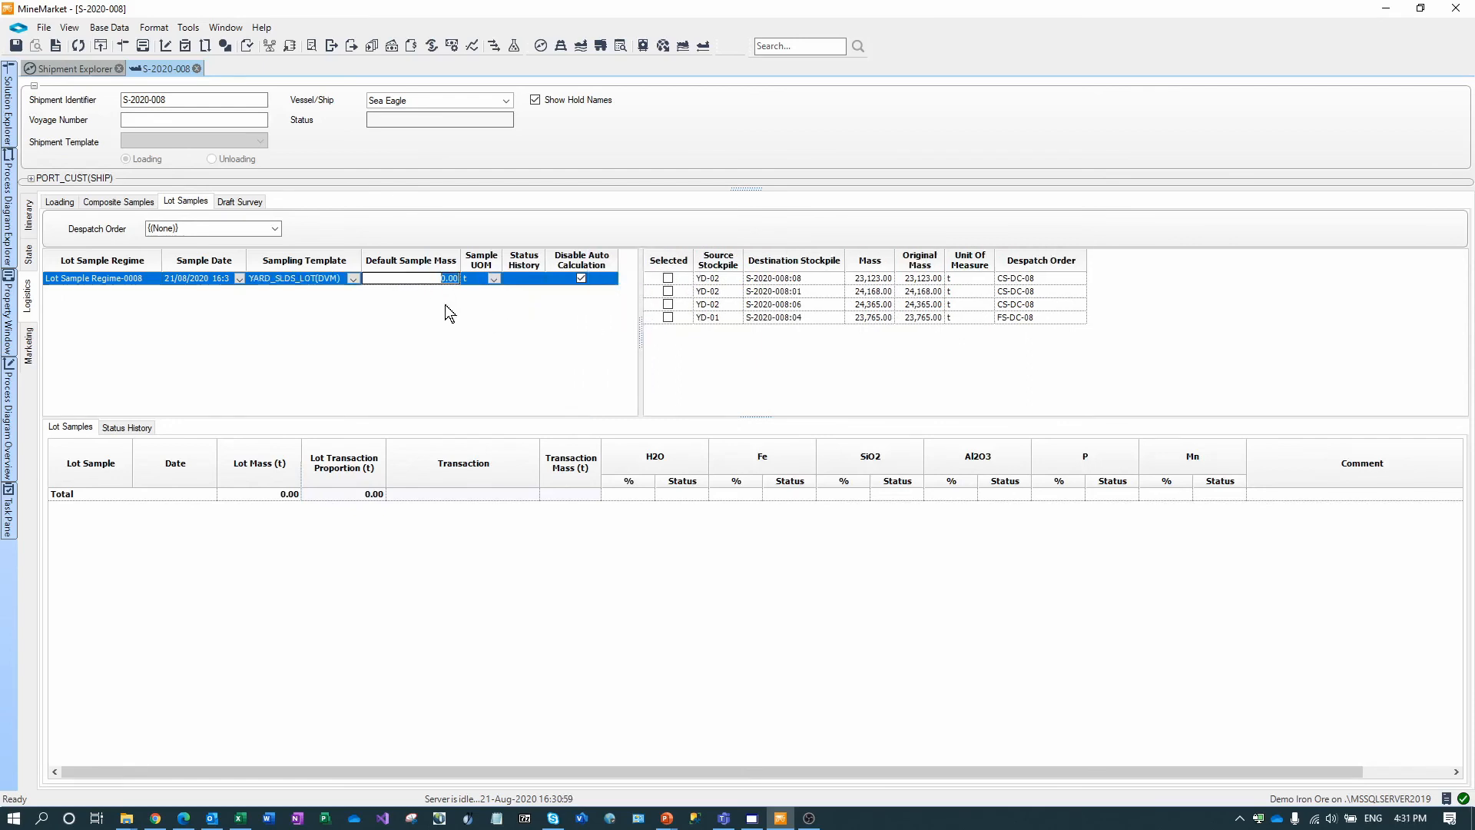
type("10000")
left_click(557, 276)
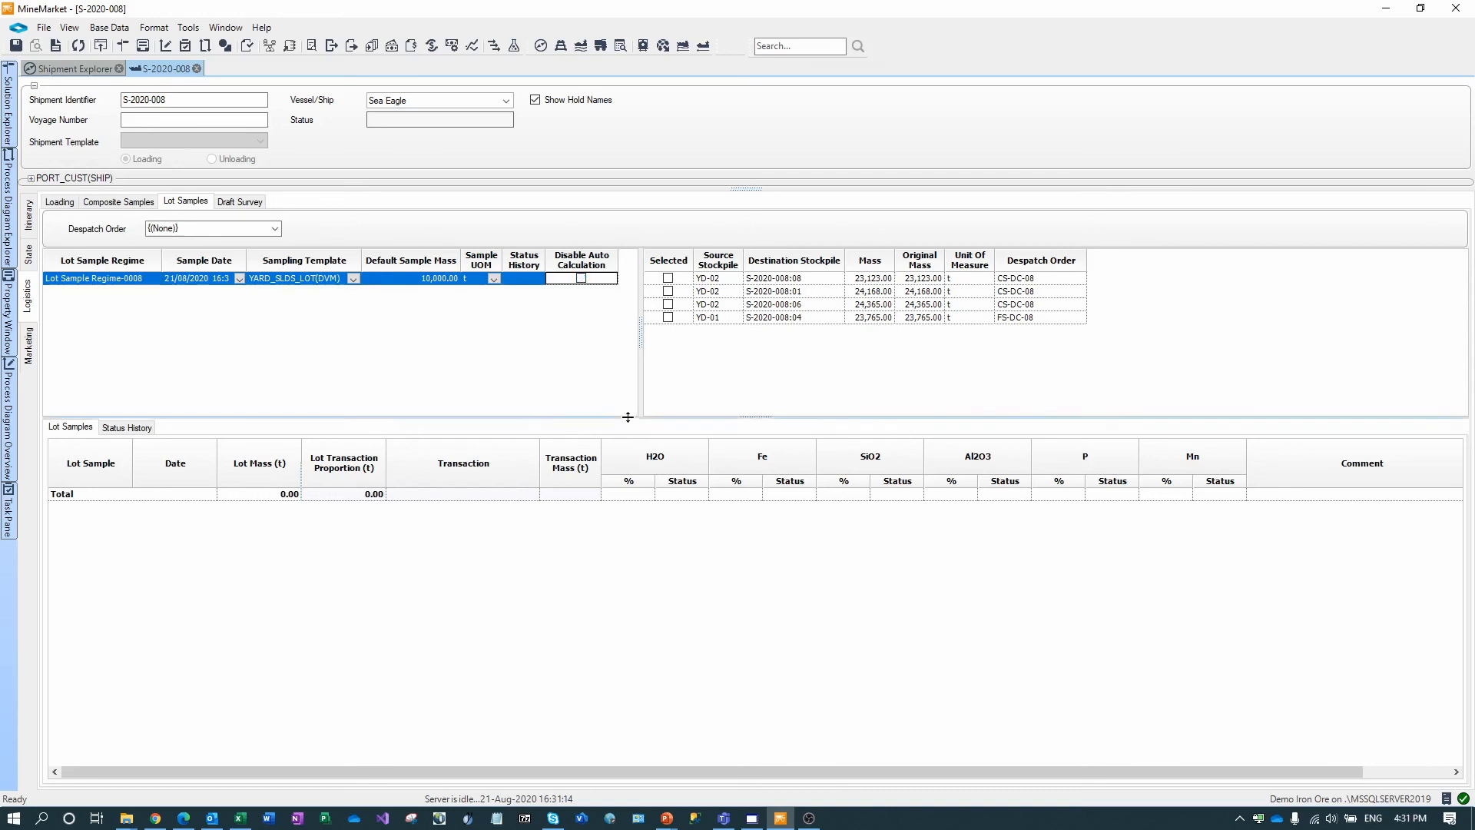
Step: Include the YD-02 transactions for holds 08 and 01 in the lot sample regime and save the changes
left_click_drag(627, 358, 623, 373)
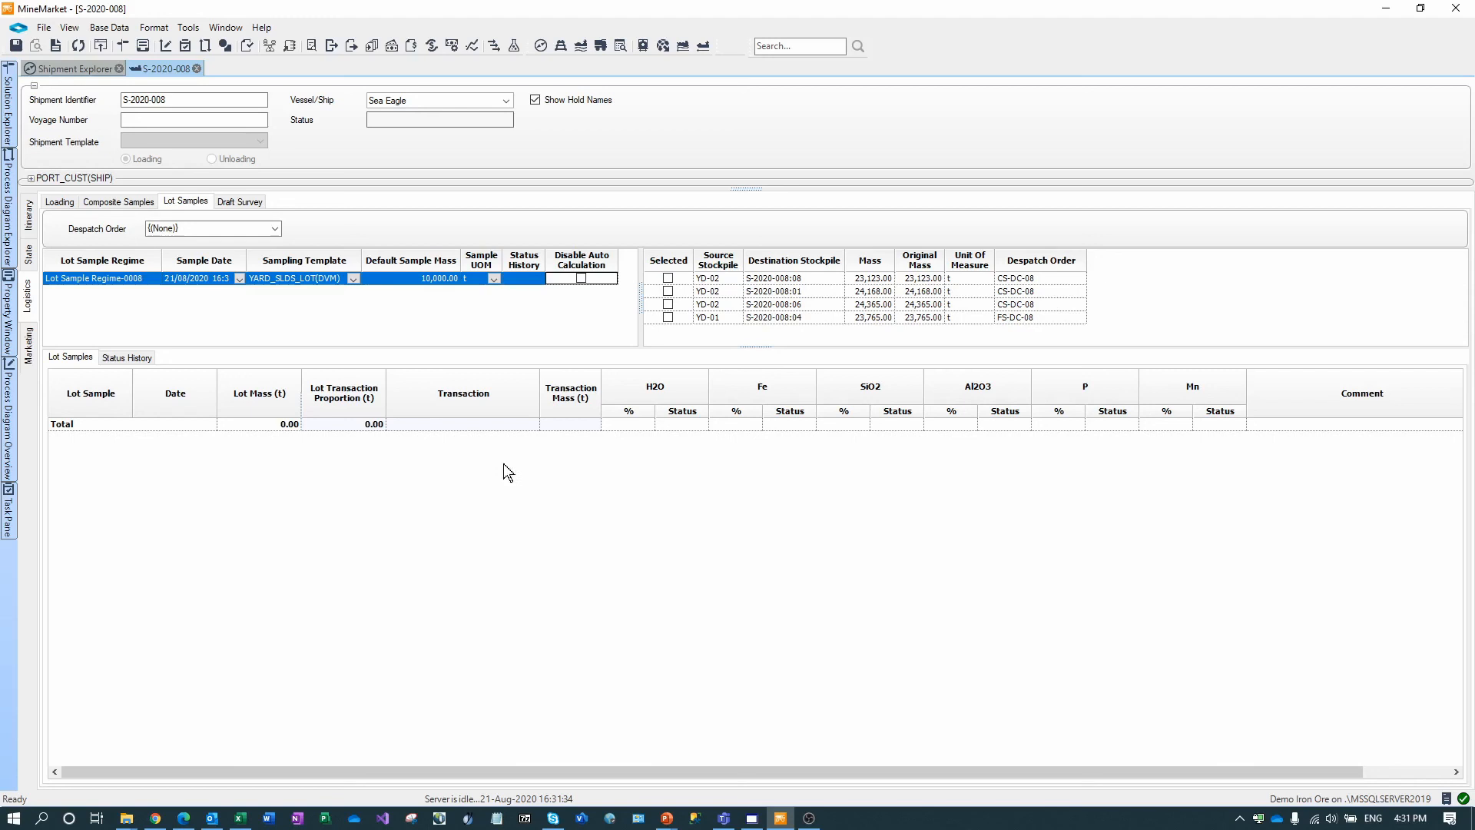
left_click(668, 278)
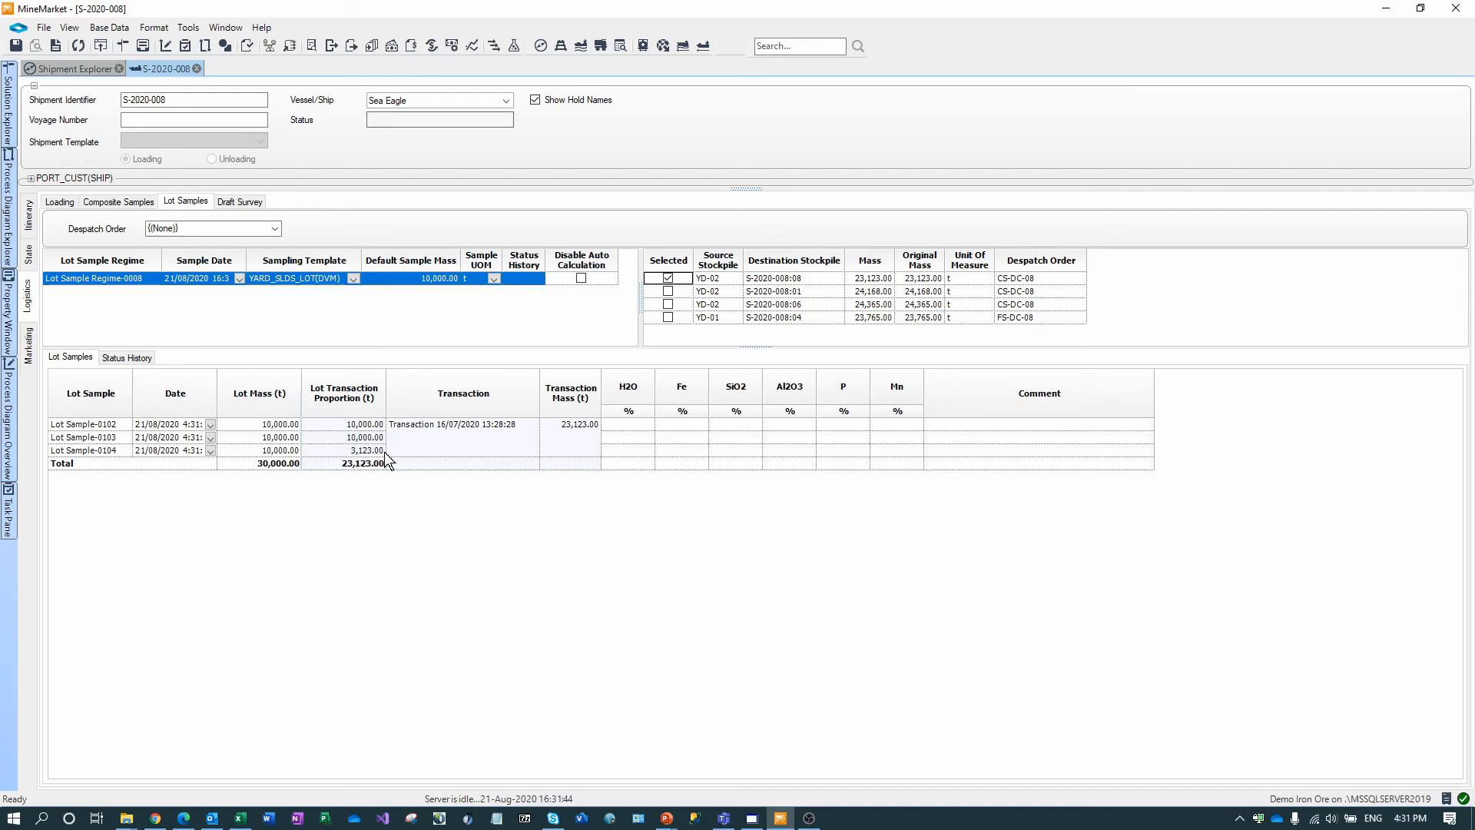
left_click(667, 291)
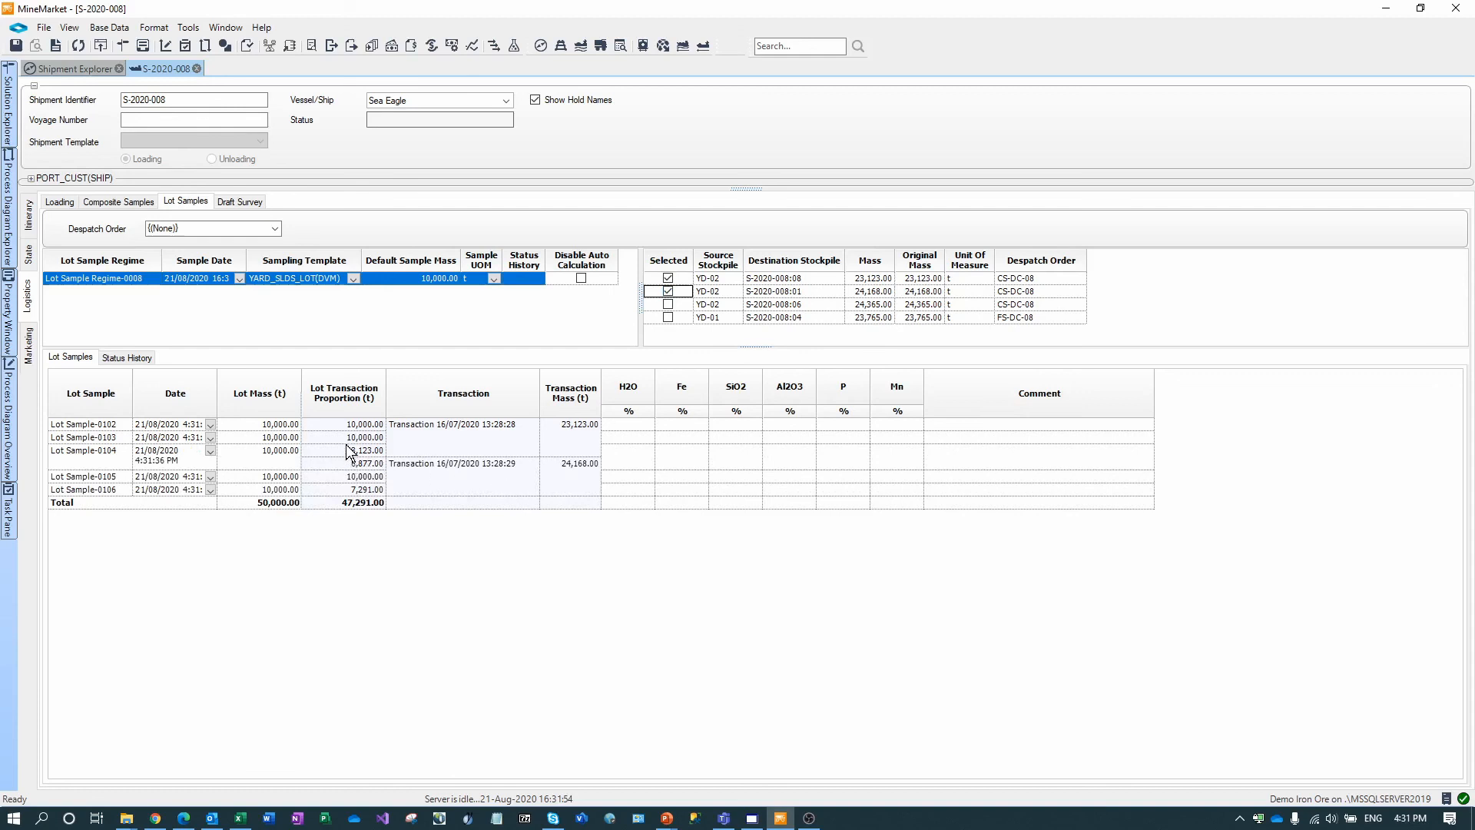
left_click(380, 465)
left_click(374, 477)
left_click(16, 46)
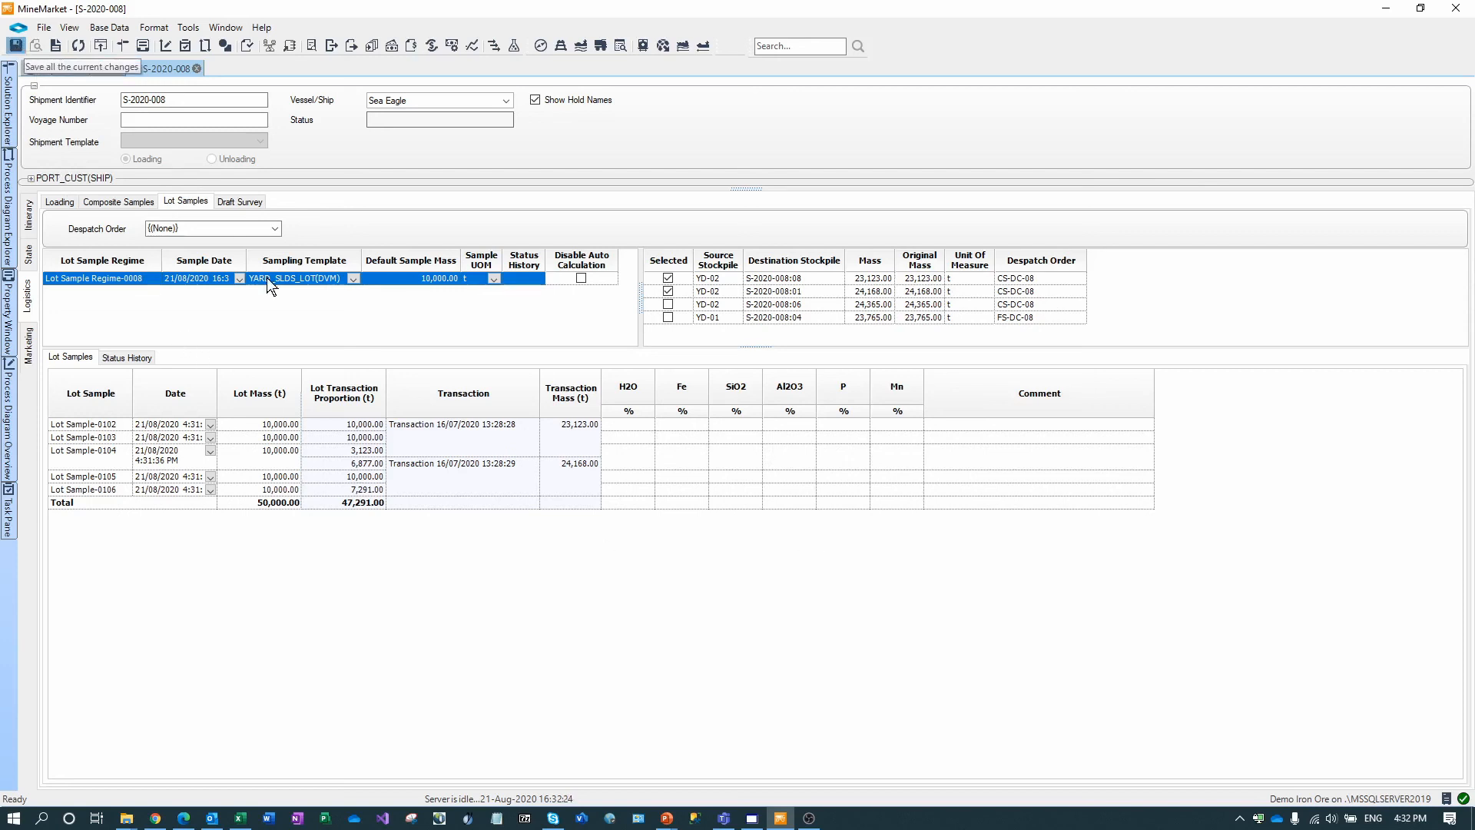